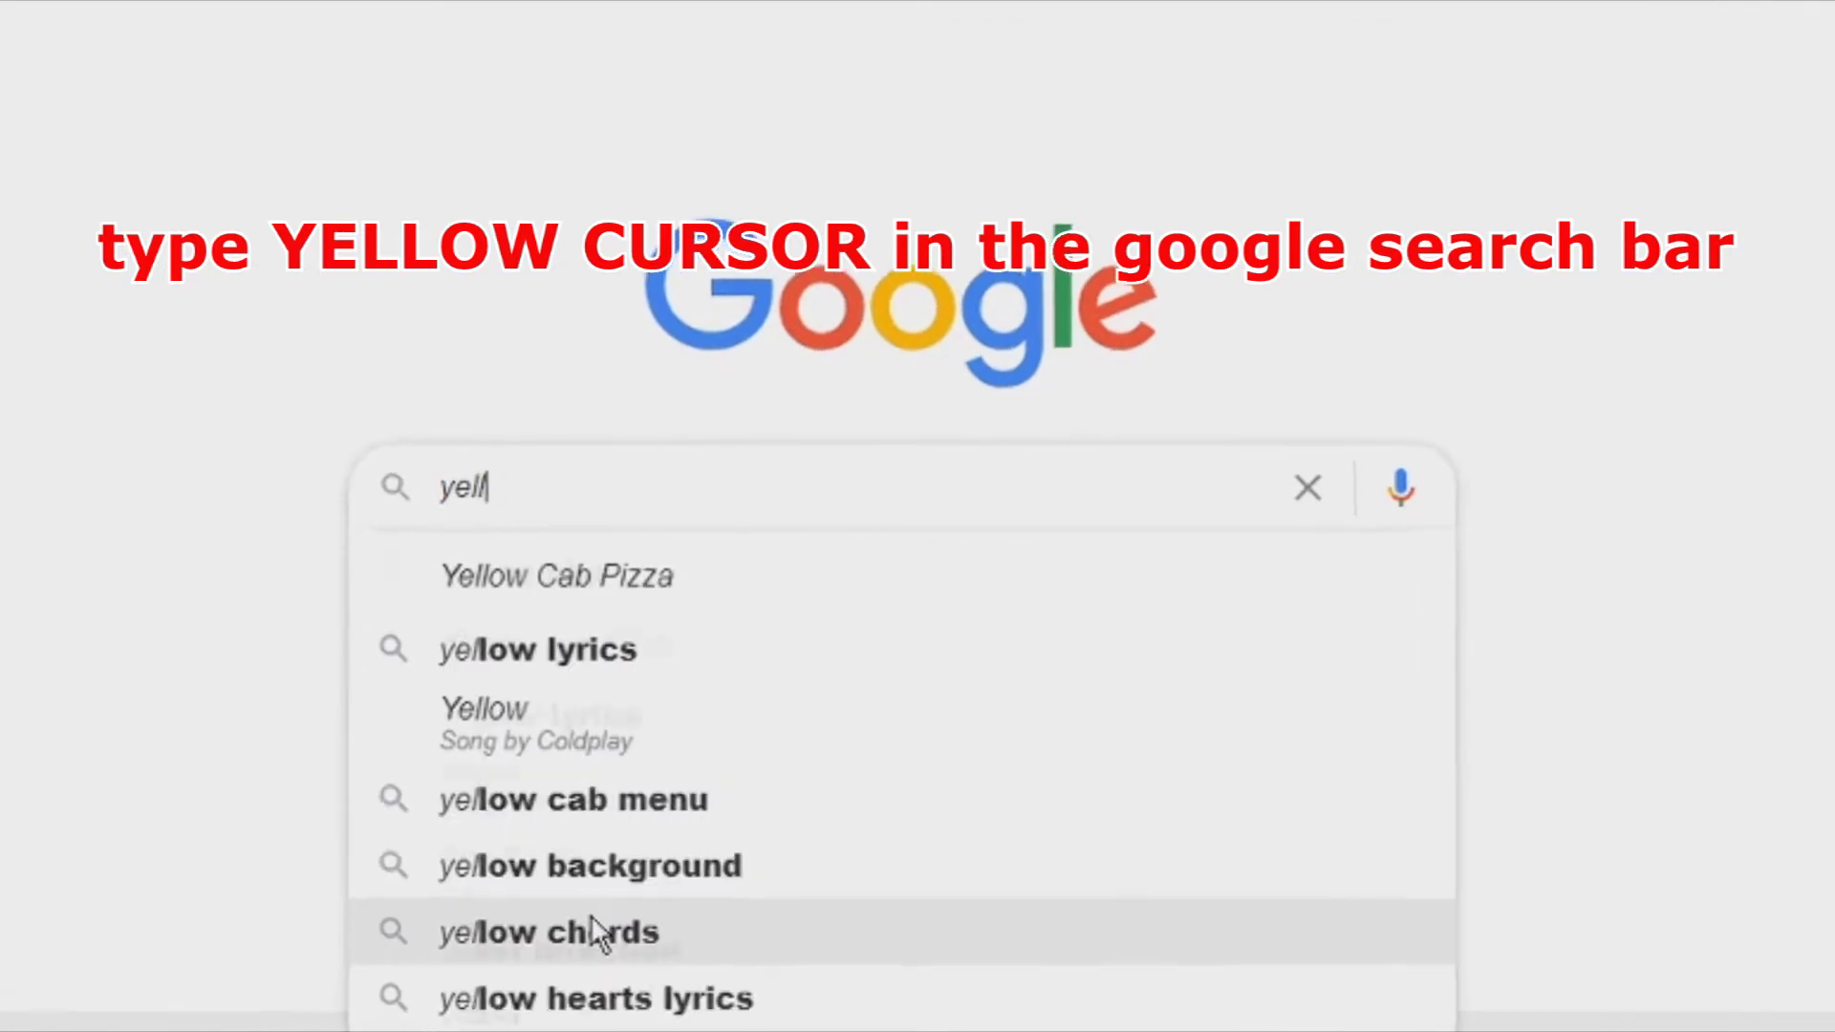
Search Google for yellow cursor and download the RealWorld Cursor Editor 2013.1 installer from rw-designer.com.
{"action": "type", "text": "ursor"}
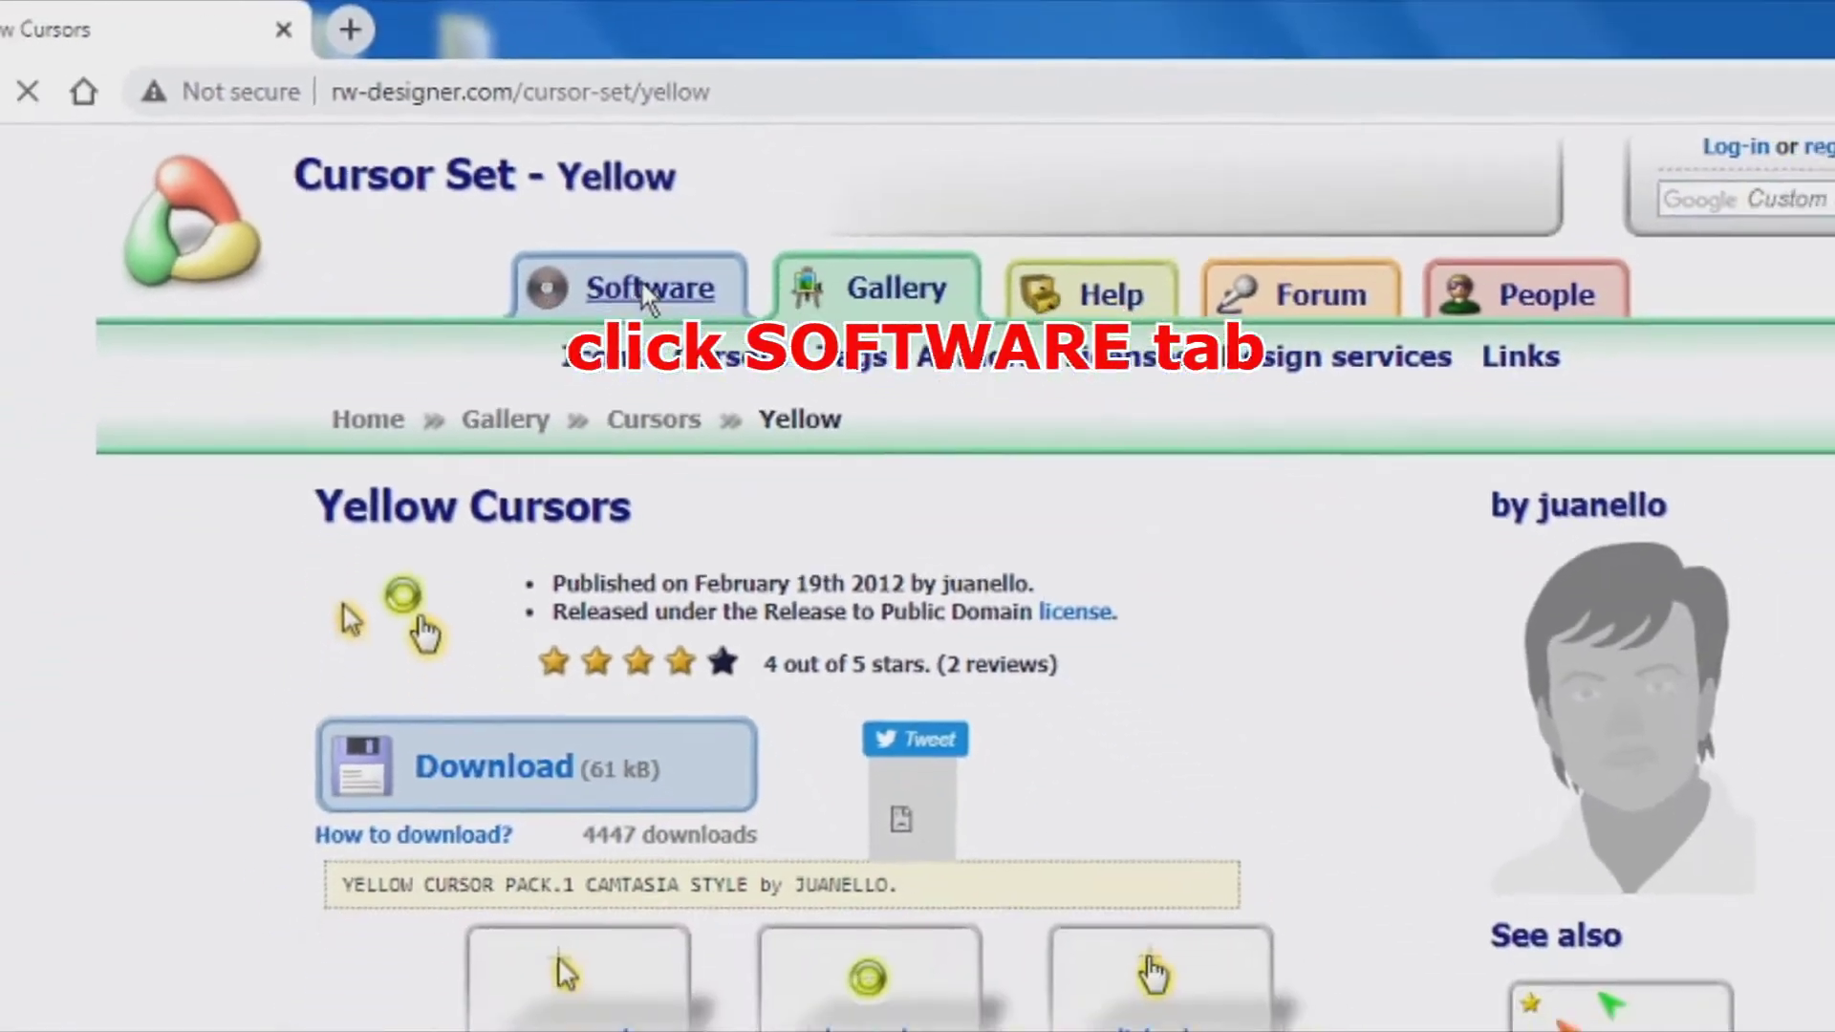
{"action": "left_click", "coordinate": [715, 382]}
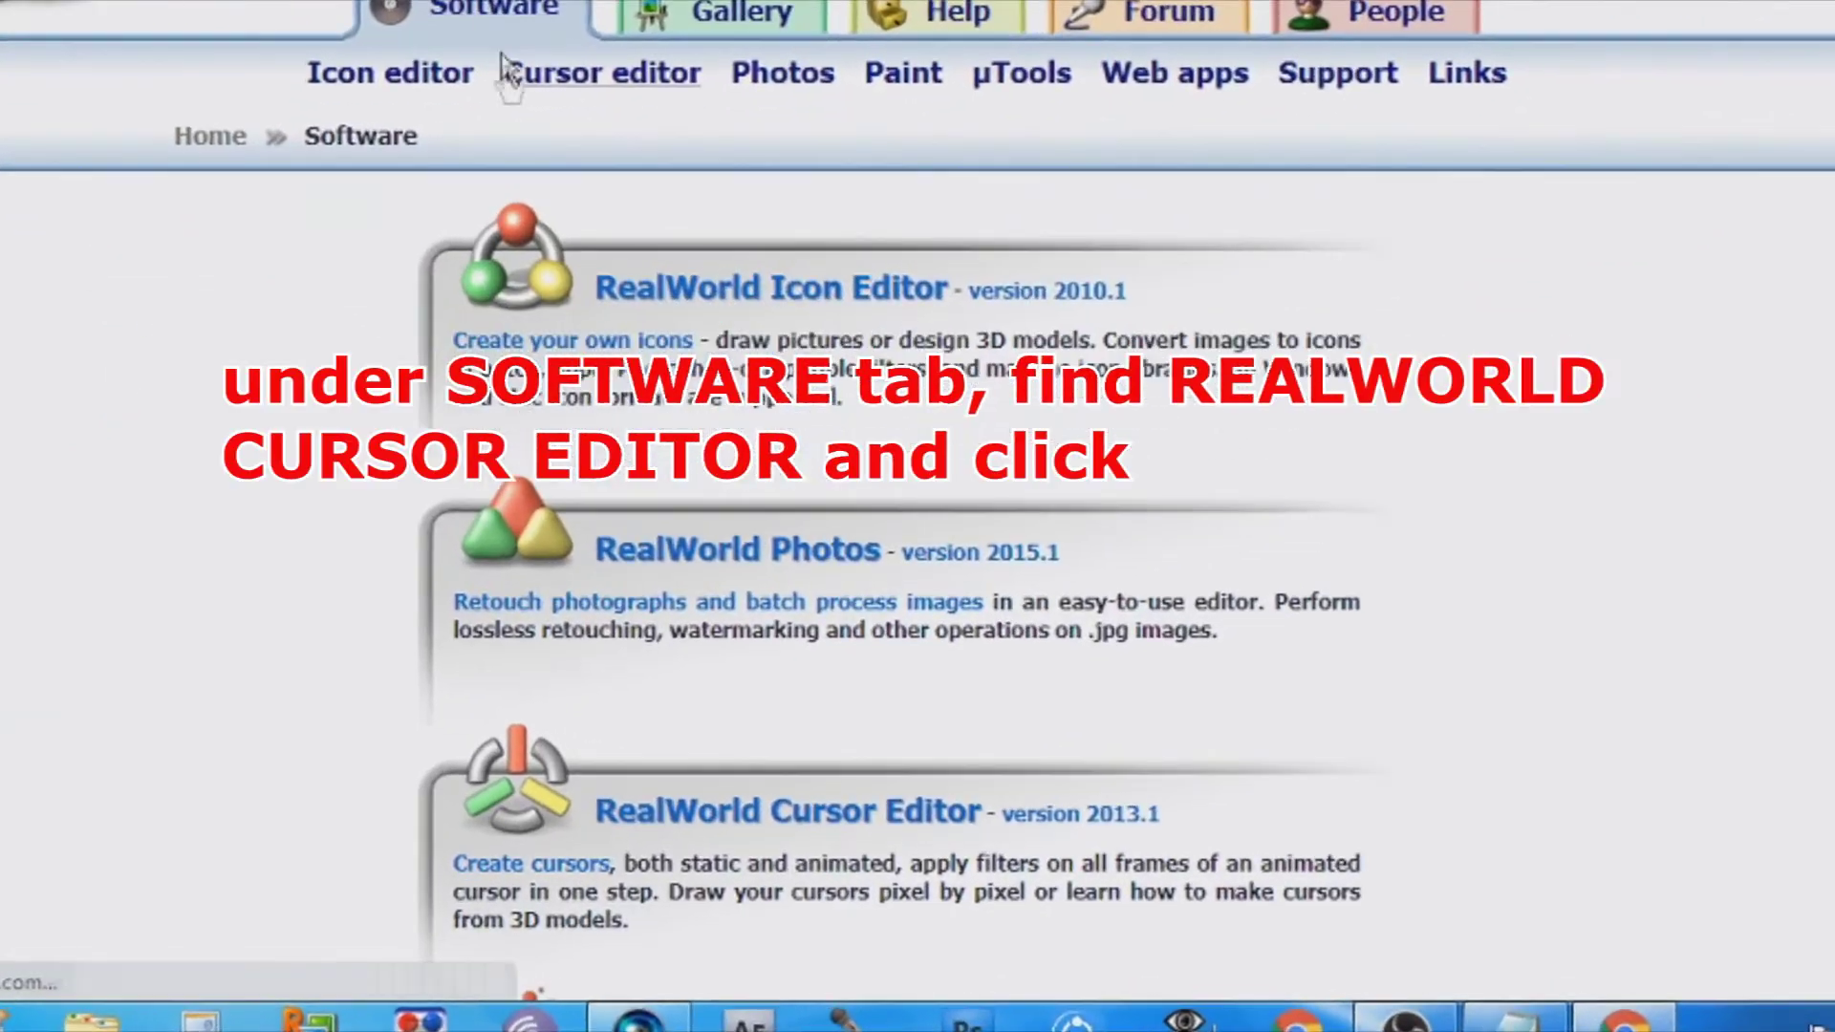
{"action": "scroll", "coordinate": [741, 719], "scroll_direction": "down", "scroll_amount": 1}
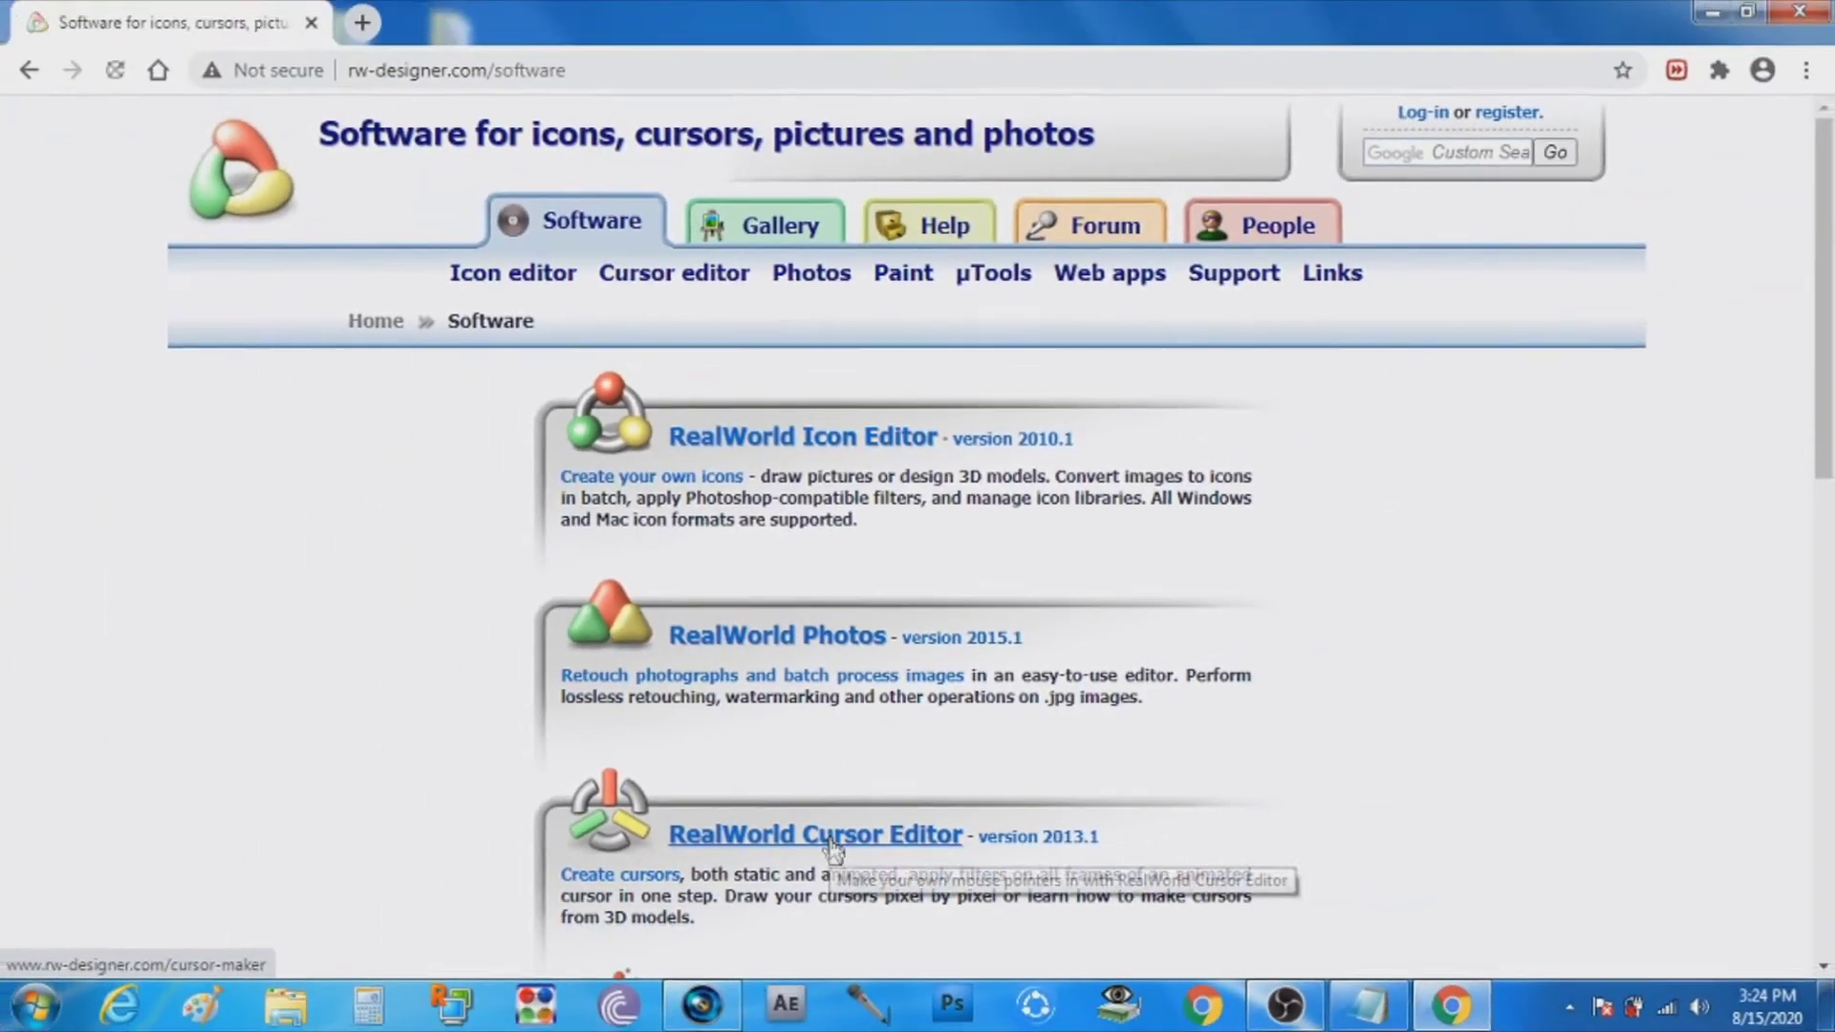
{"action": "left_click", "coordinate": [798, 824]}
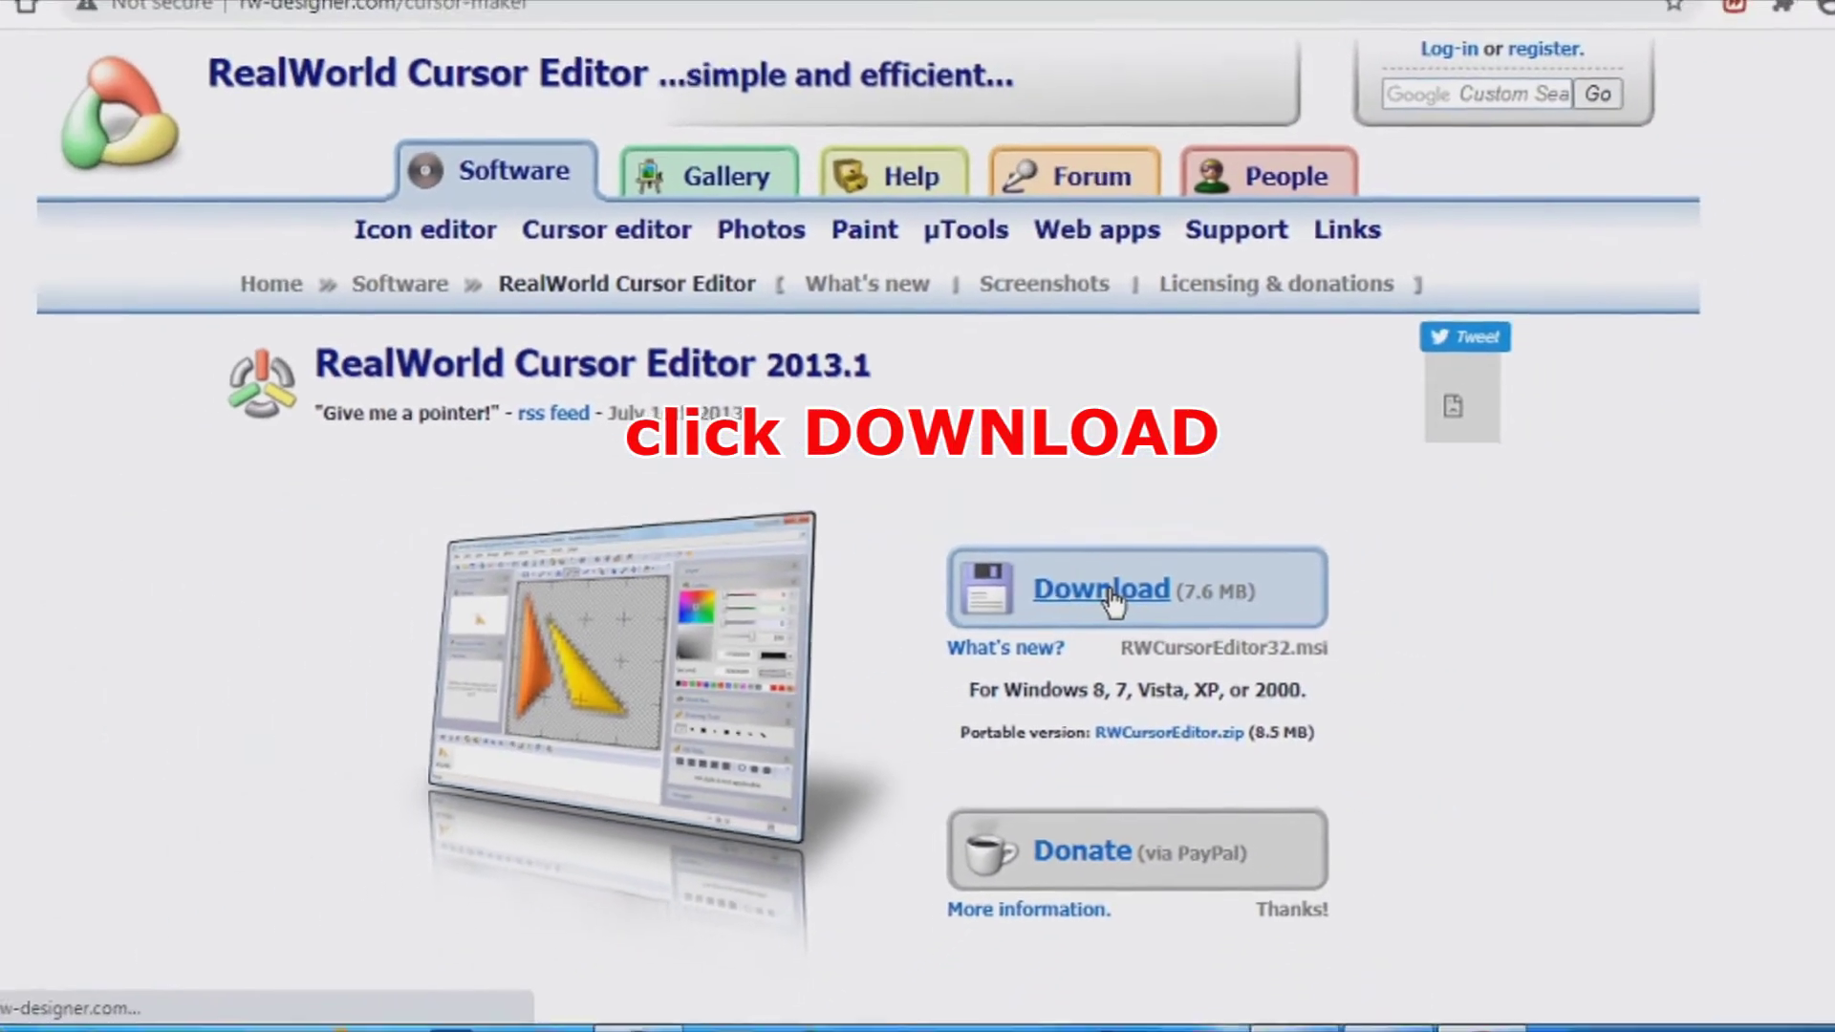
{"action": "left_click", "coordinate": [1108, 593]}
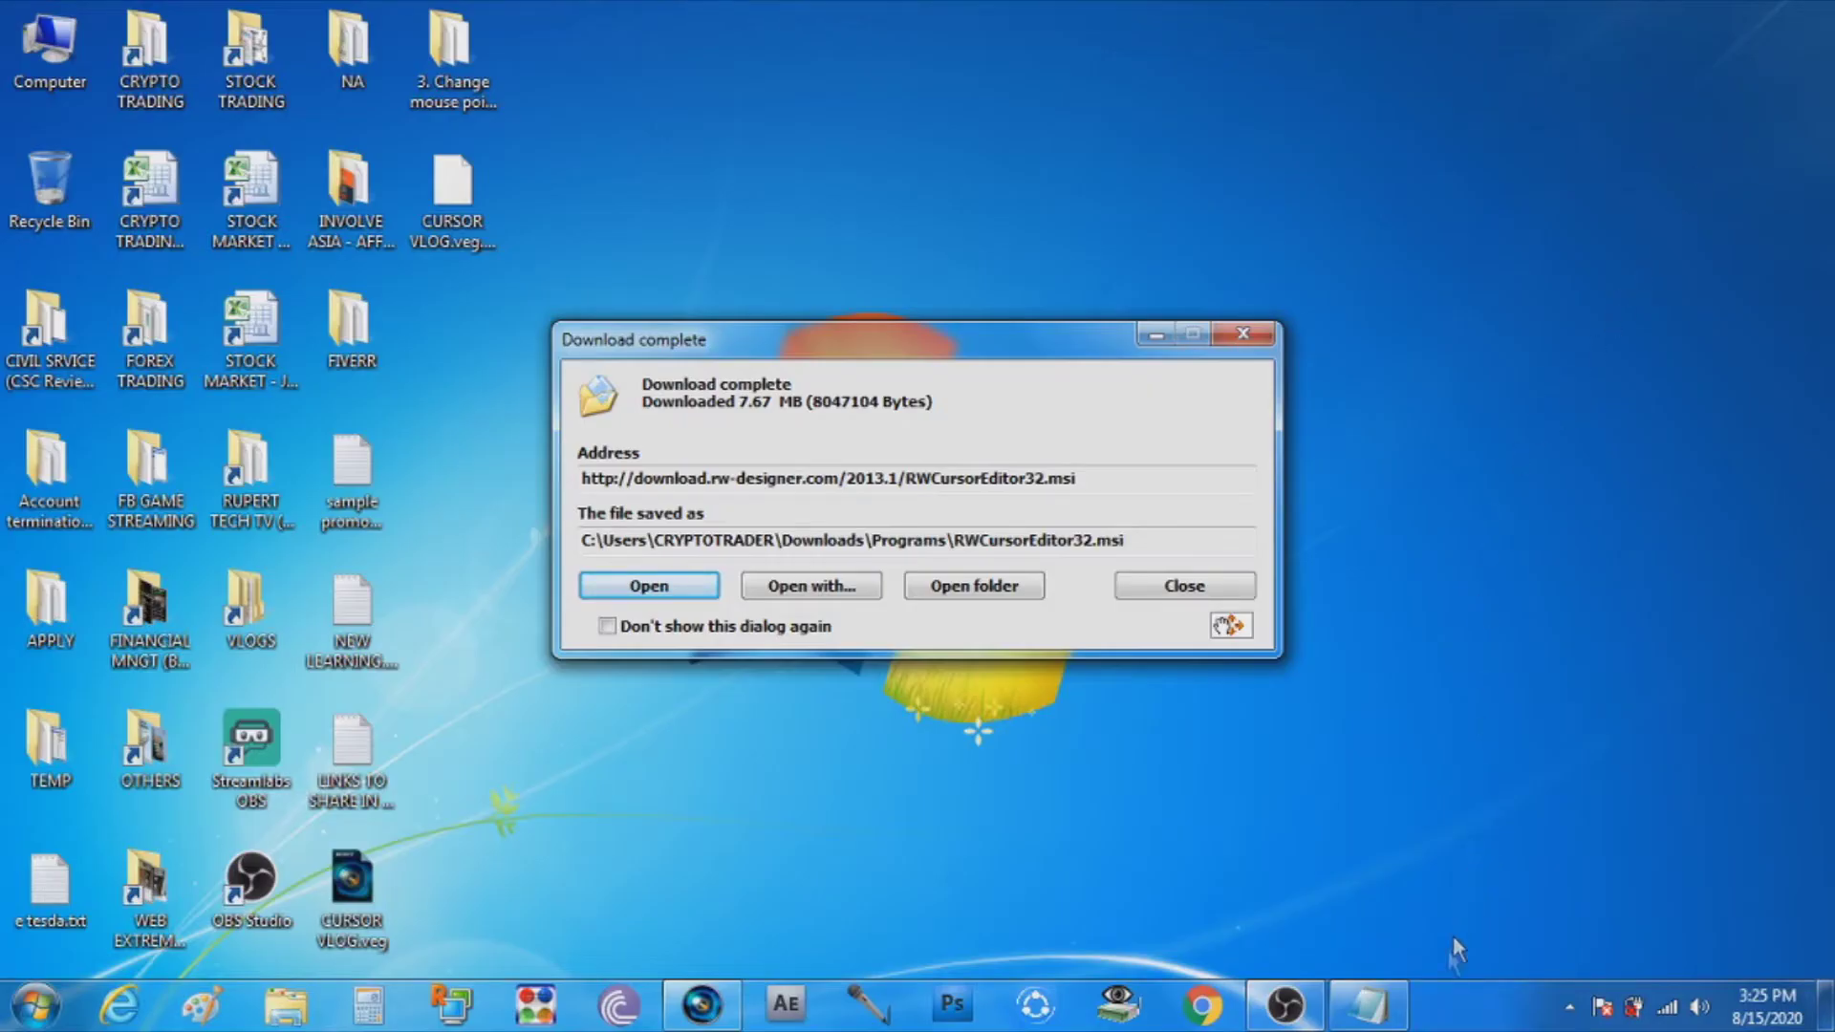
Run the downloaded RWCursorEditor32.msi from its folder and accept the license agreement in the setup wizard.
{"action": "left_click", "coordinate": [1025, 587]}
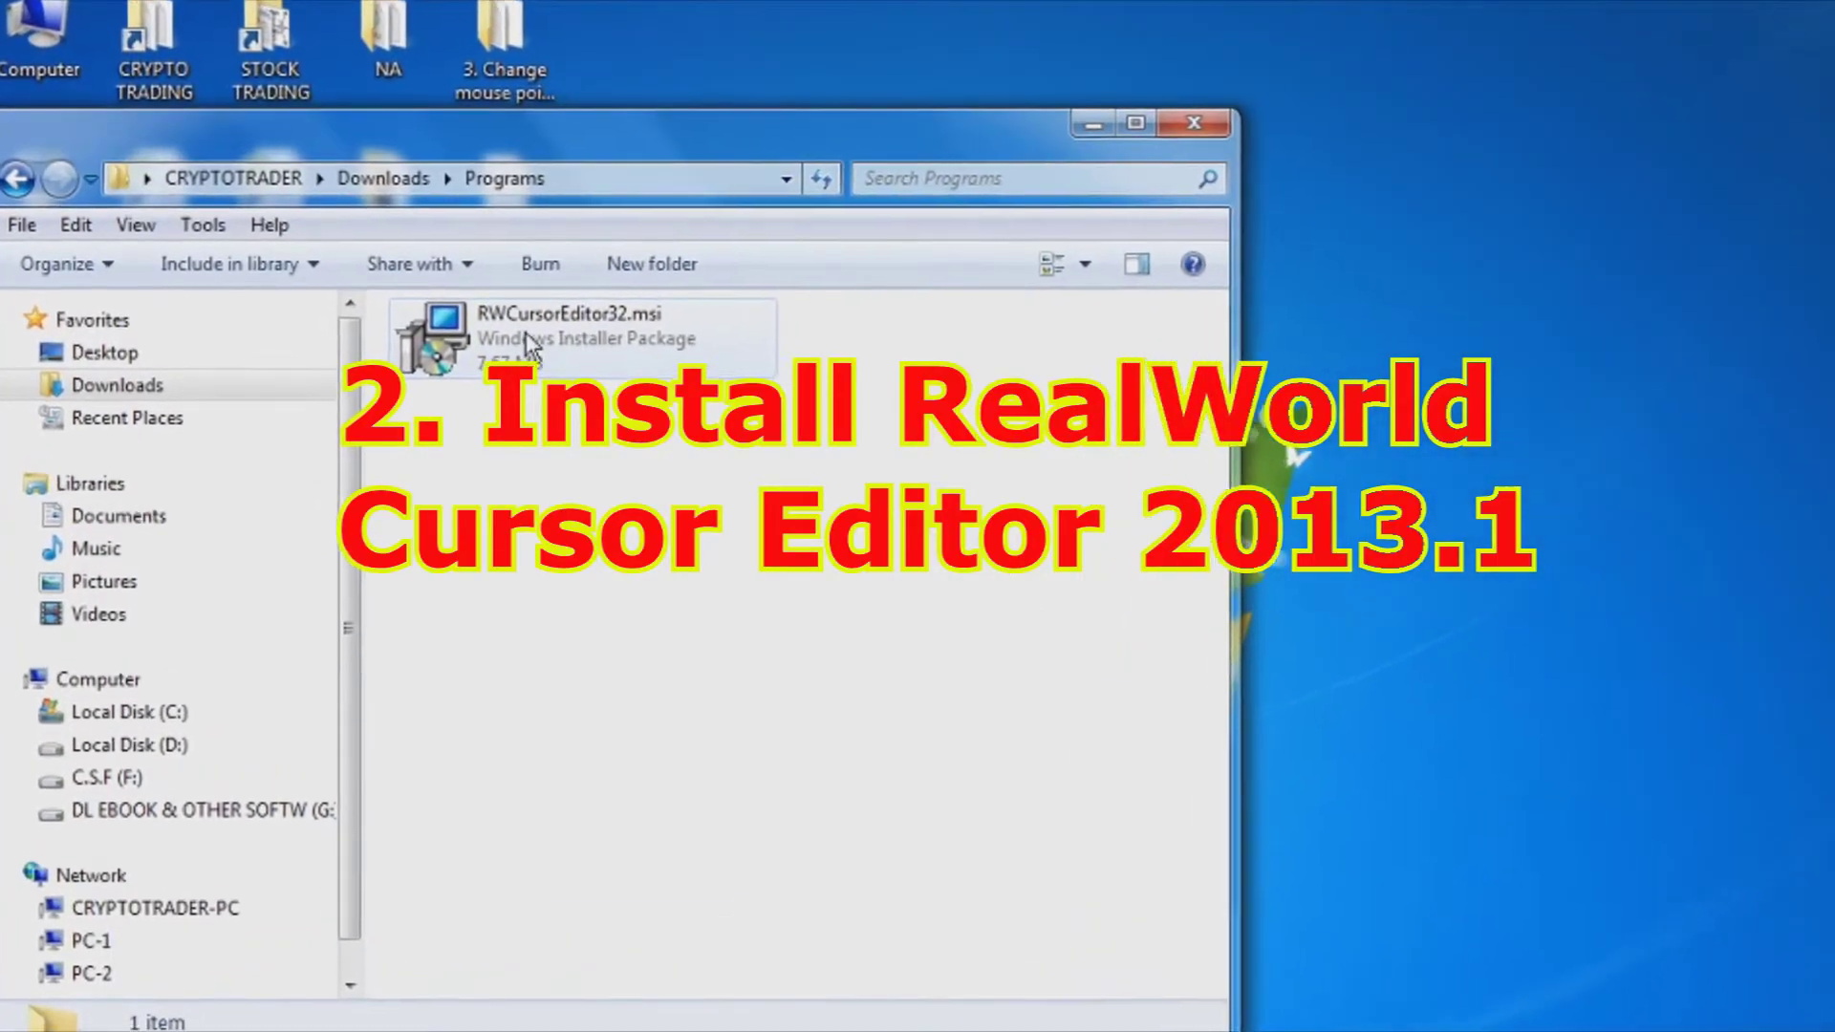
{"action": "double_click", "coordinate": [531, 334]}
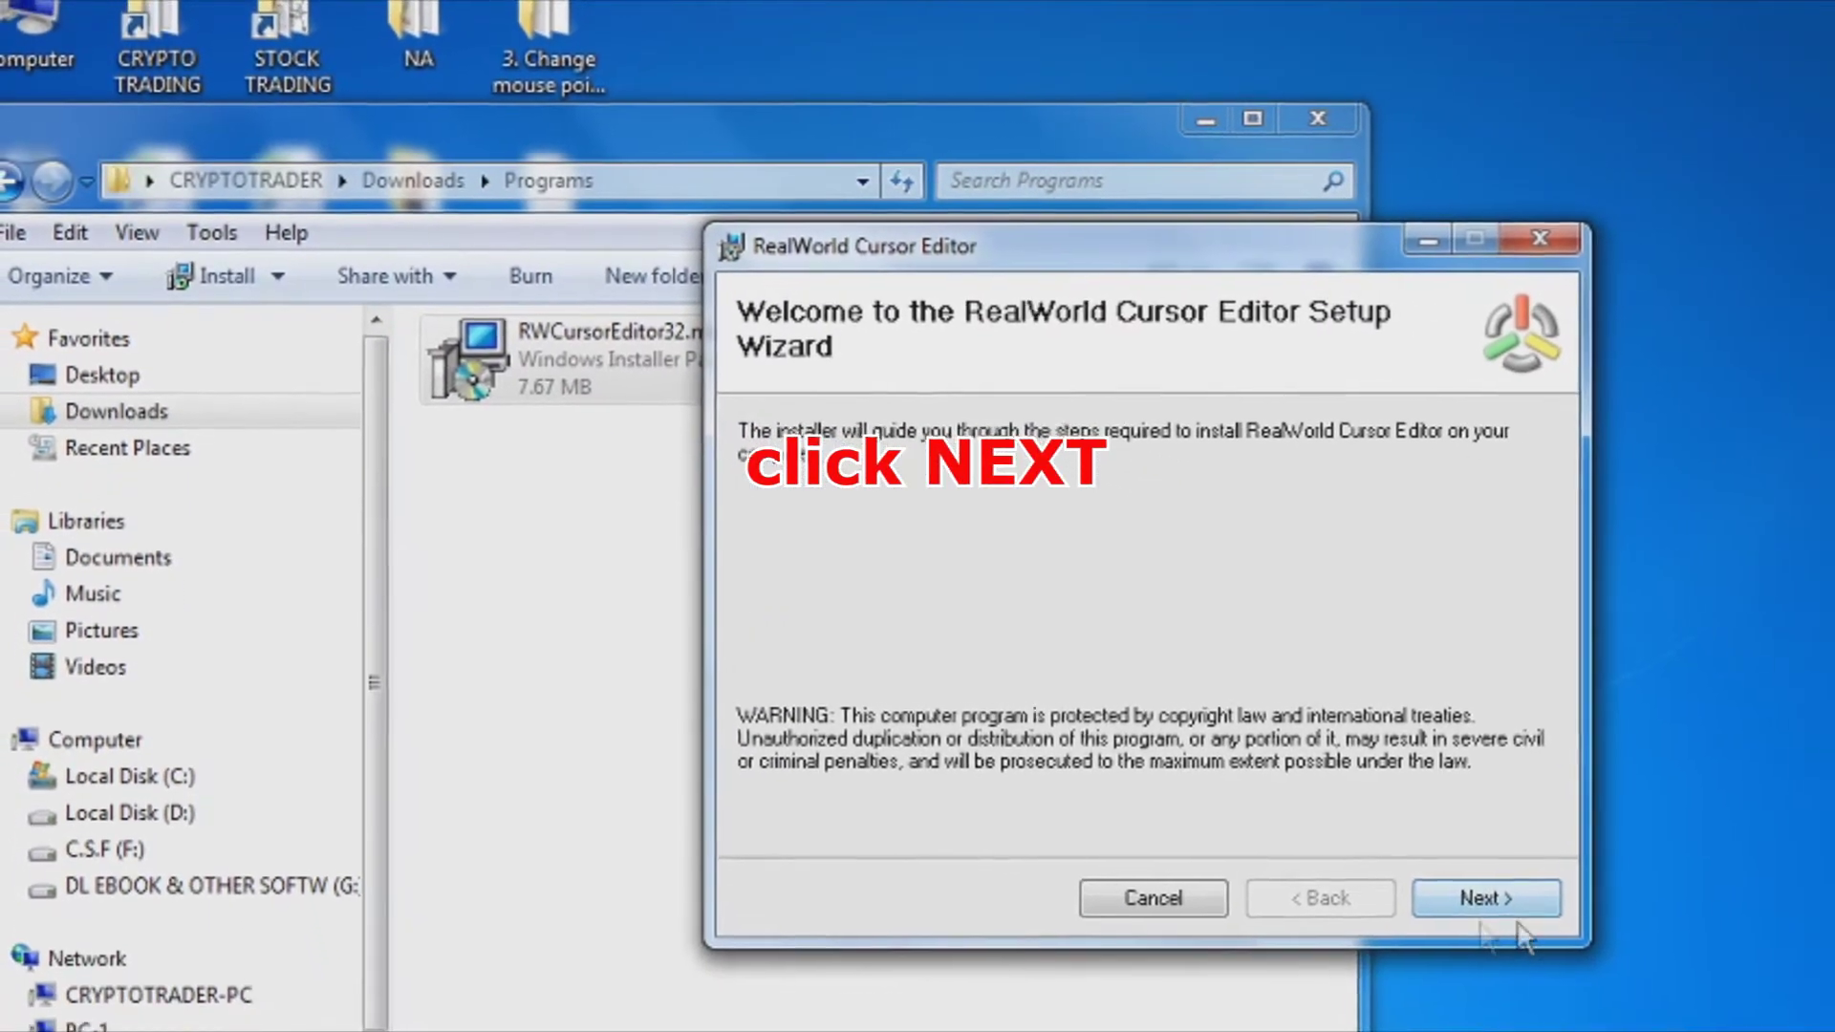
{"action": "left_click", "coordinate": [1553, 925]}
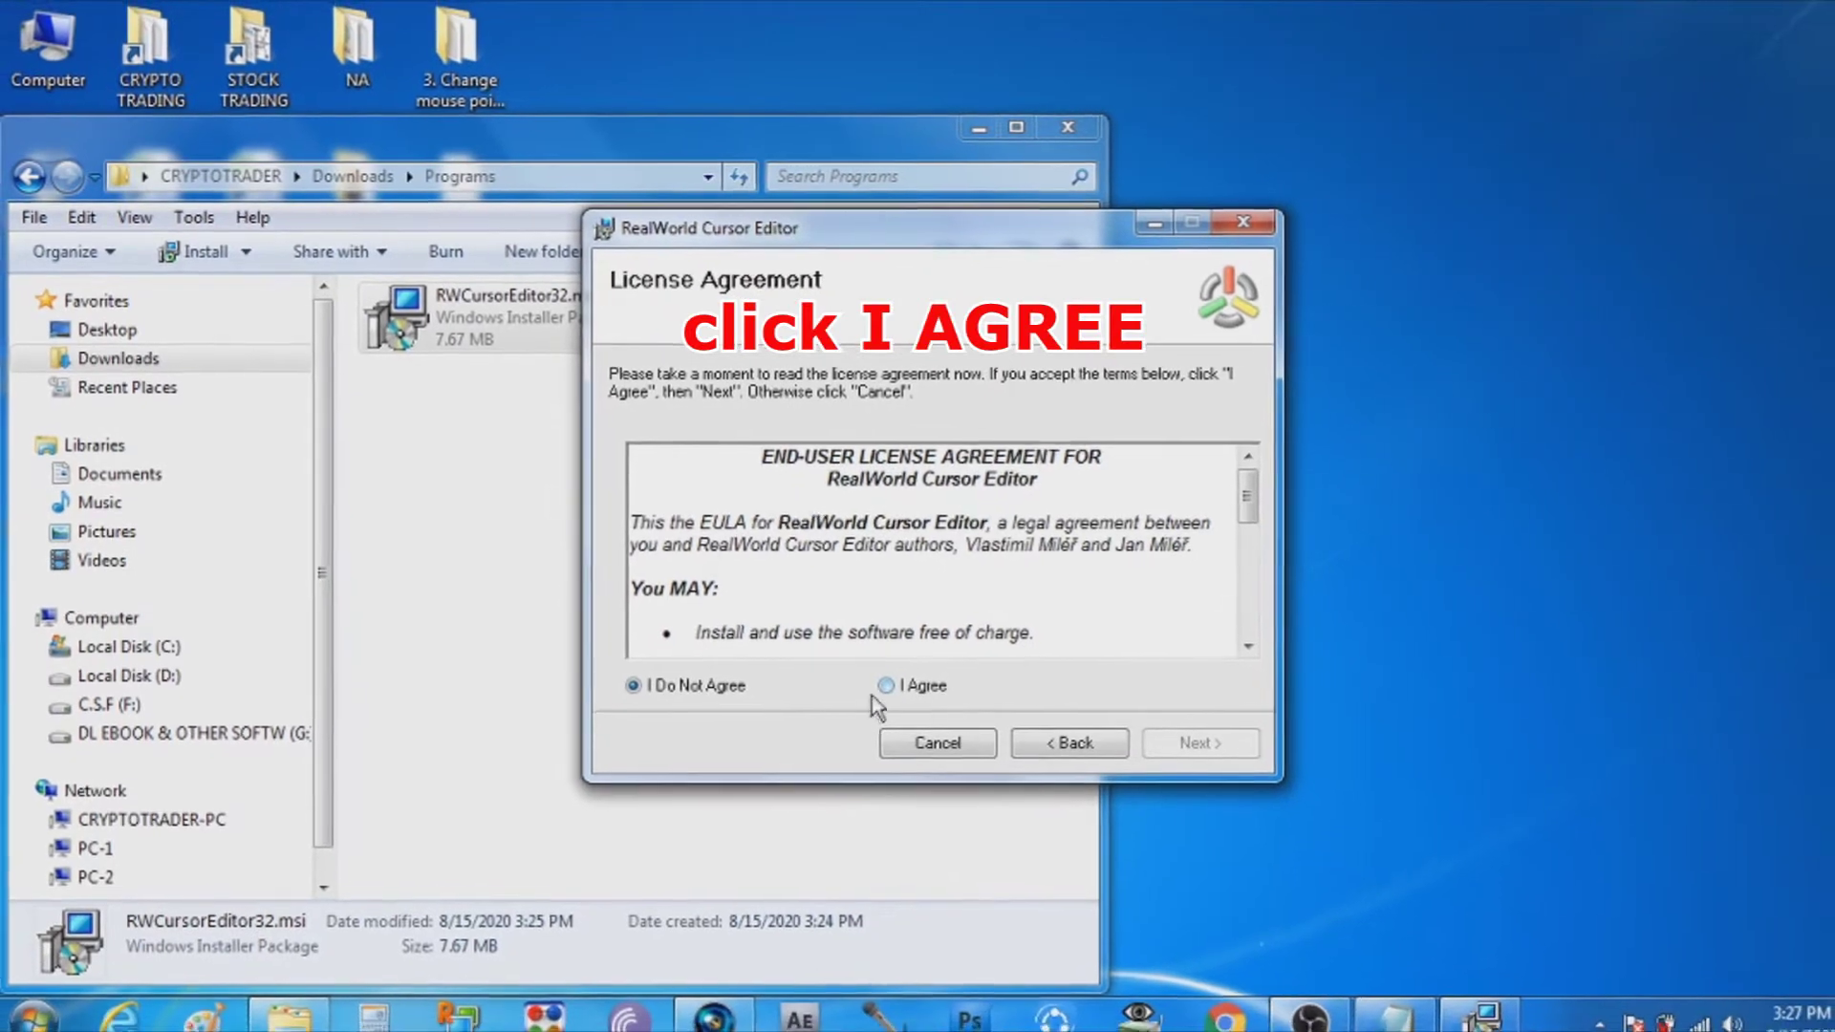
{"action": "left_click", "coordinate": [912, 700]}
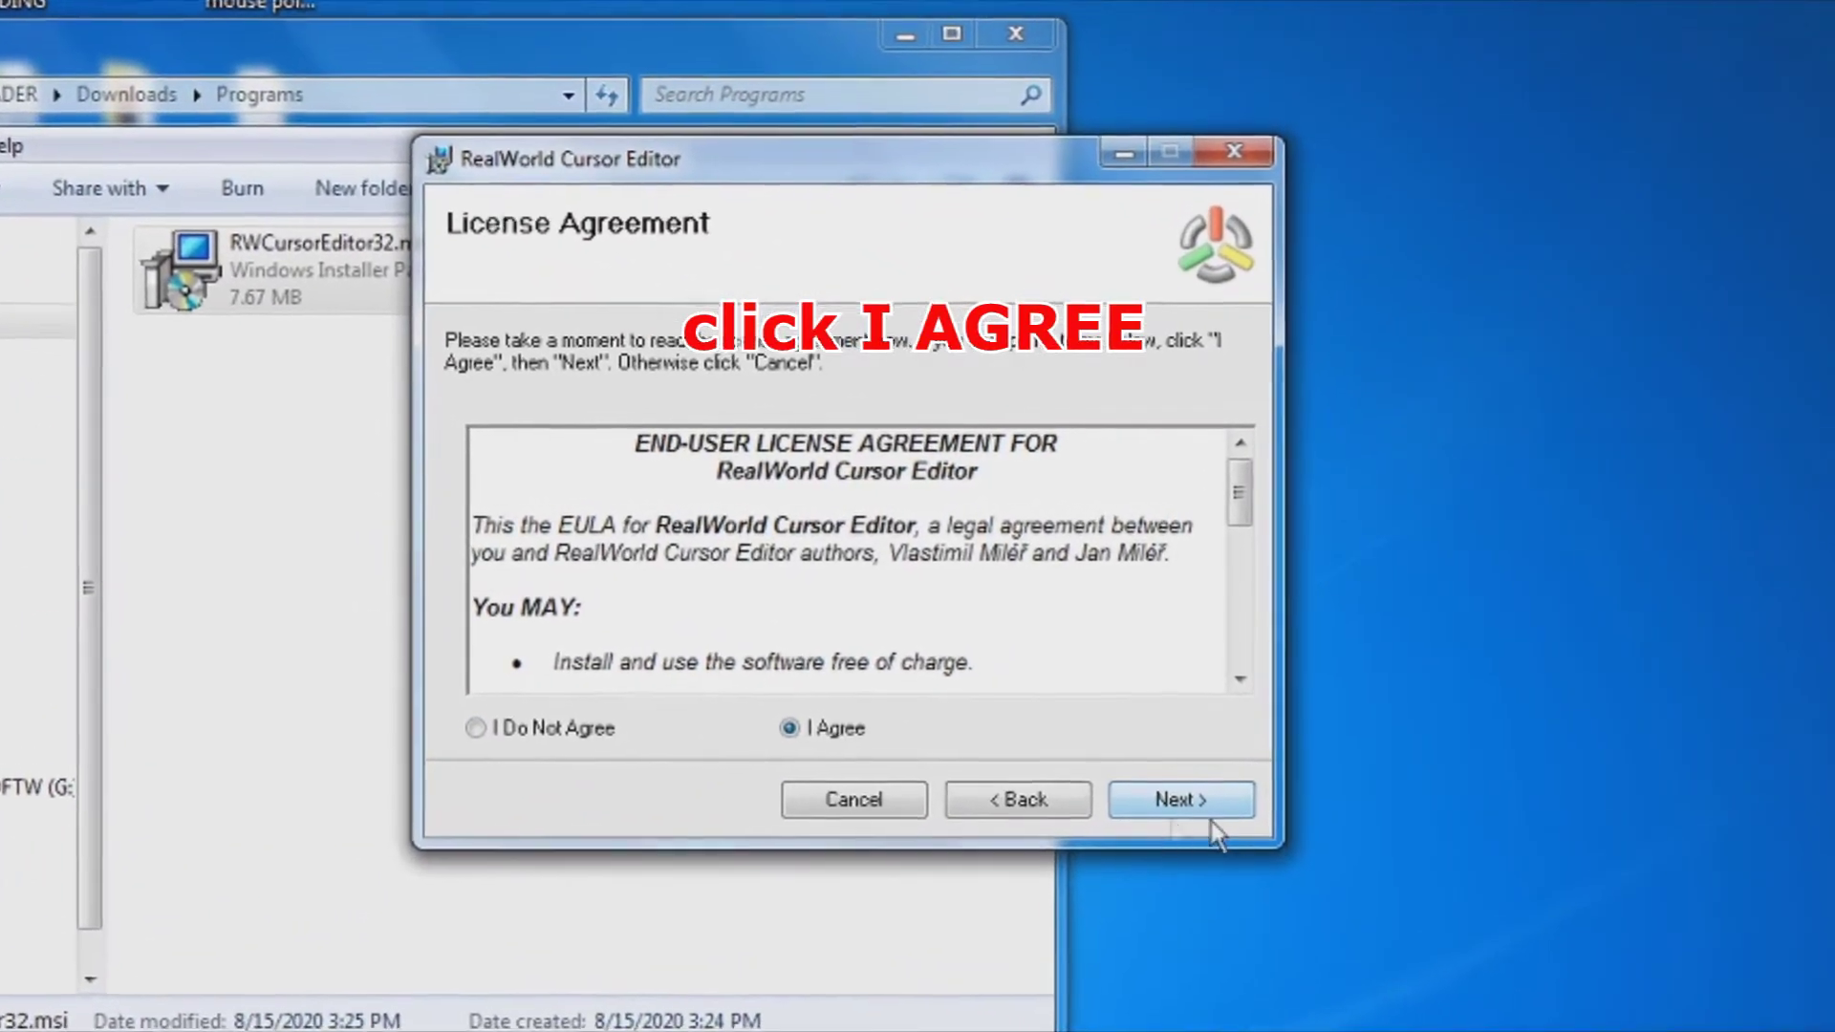
{"action": "left_click", "coordinate": [1142, 803]}
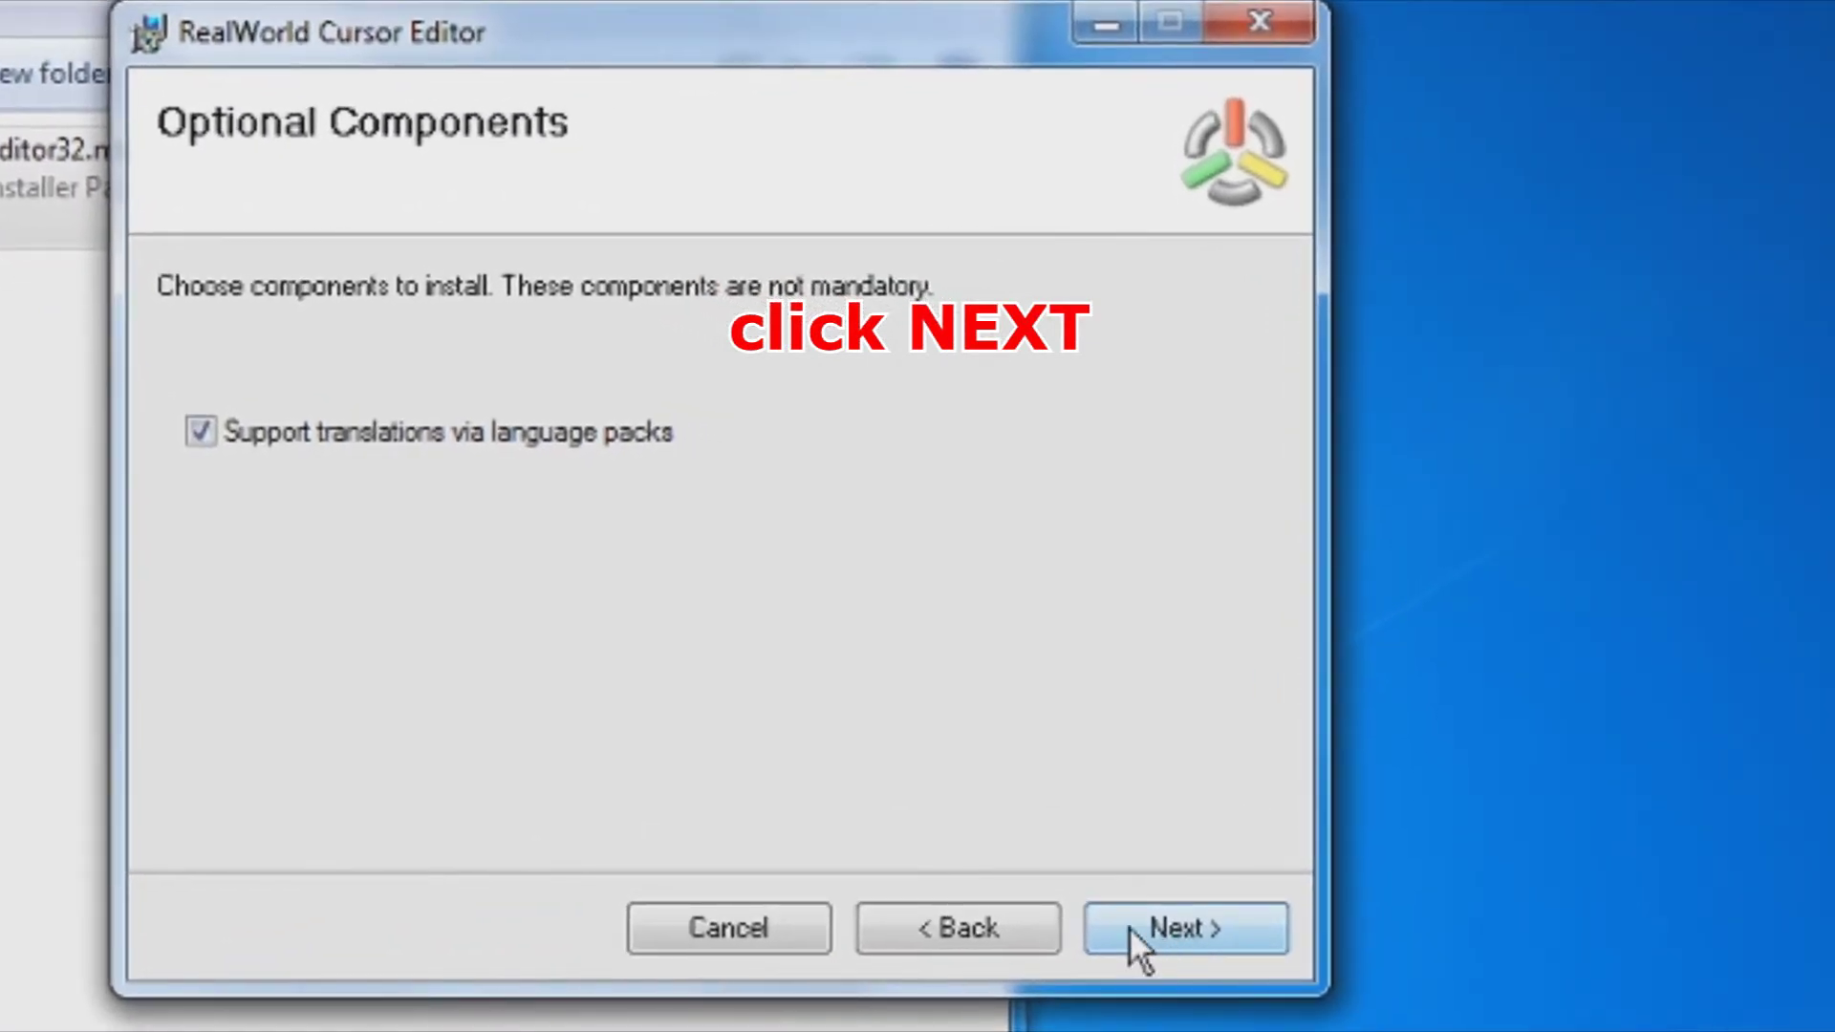
Install RealWorld Cursor Editor with language pack support in the default folder for Just me, and close the wizard and download folder.
{"action": "left_click", "coordinate": [1128, 927]}
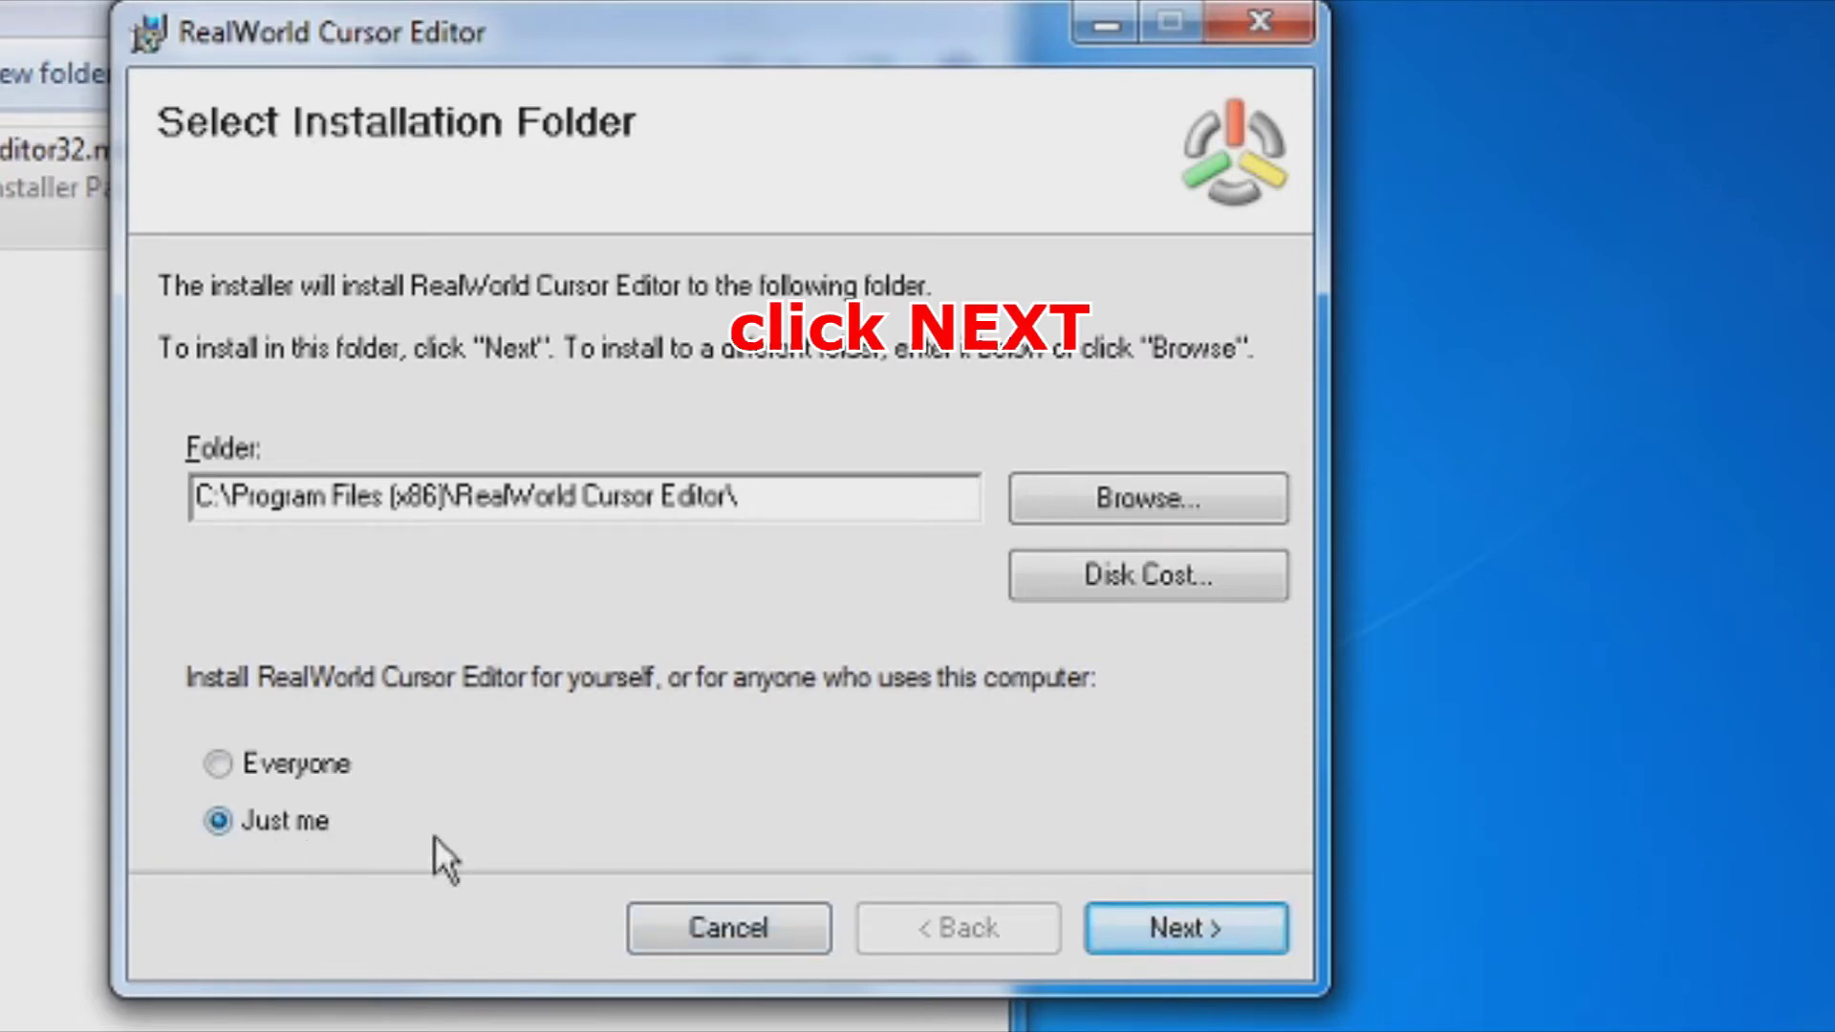
{"action": "left_click", "coordinate": [1126, 925]}
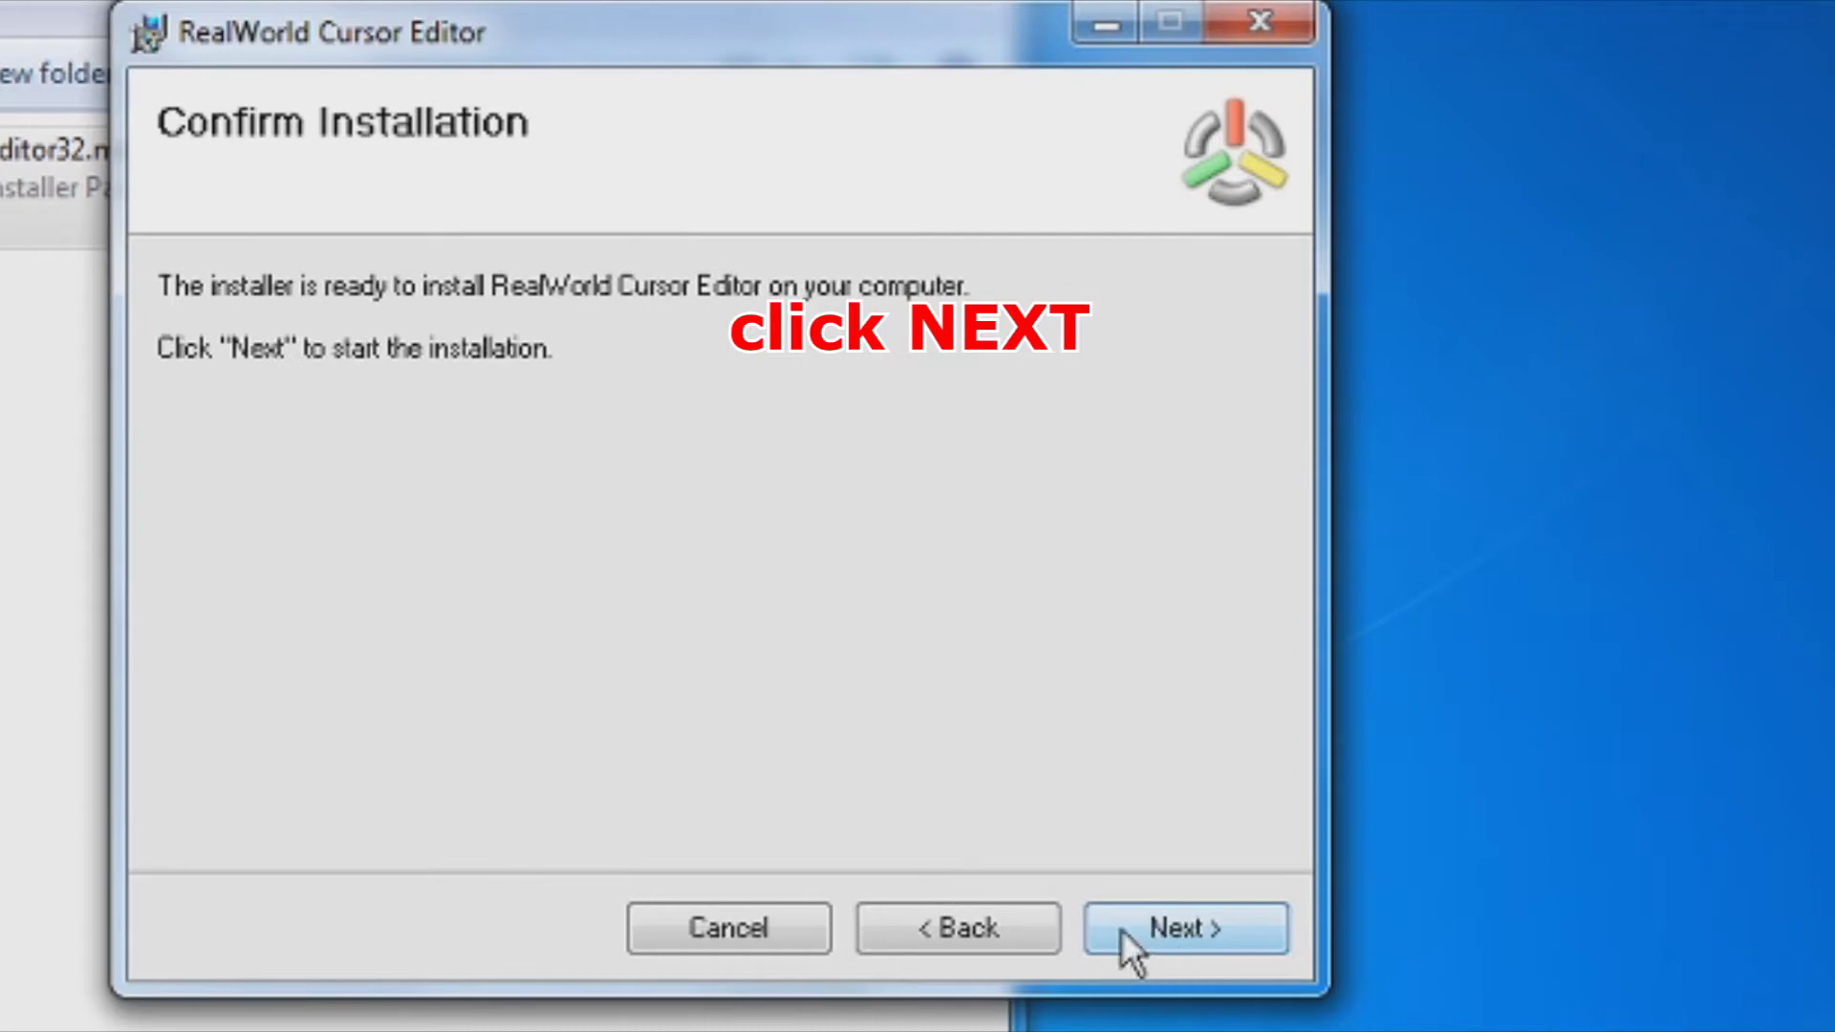
{"action": "left_click", "coordinate": [1121, 928]}
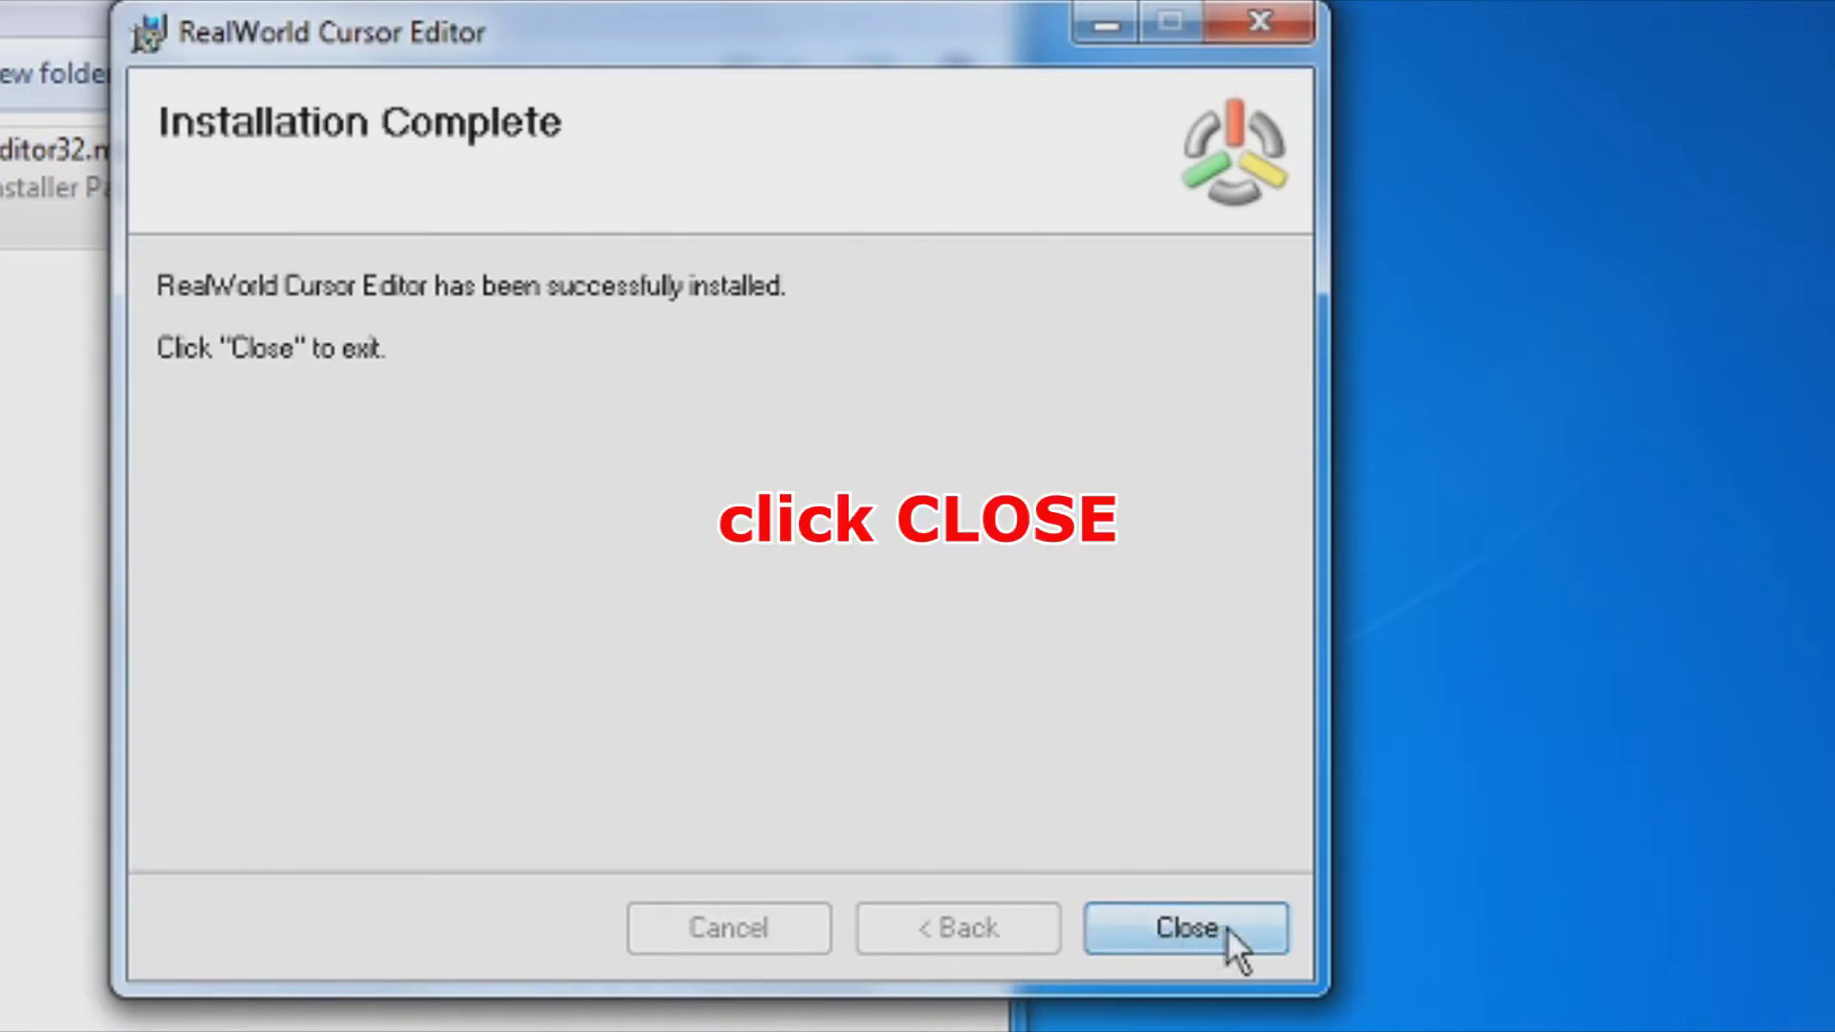
{"action": "left_click", "coordinate": [1137, 928]}
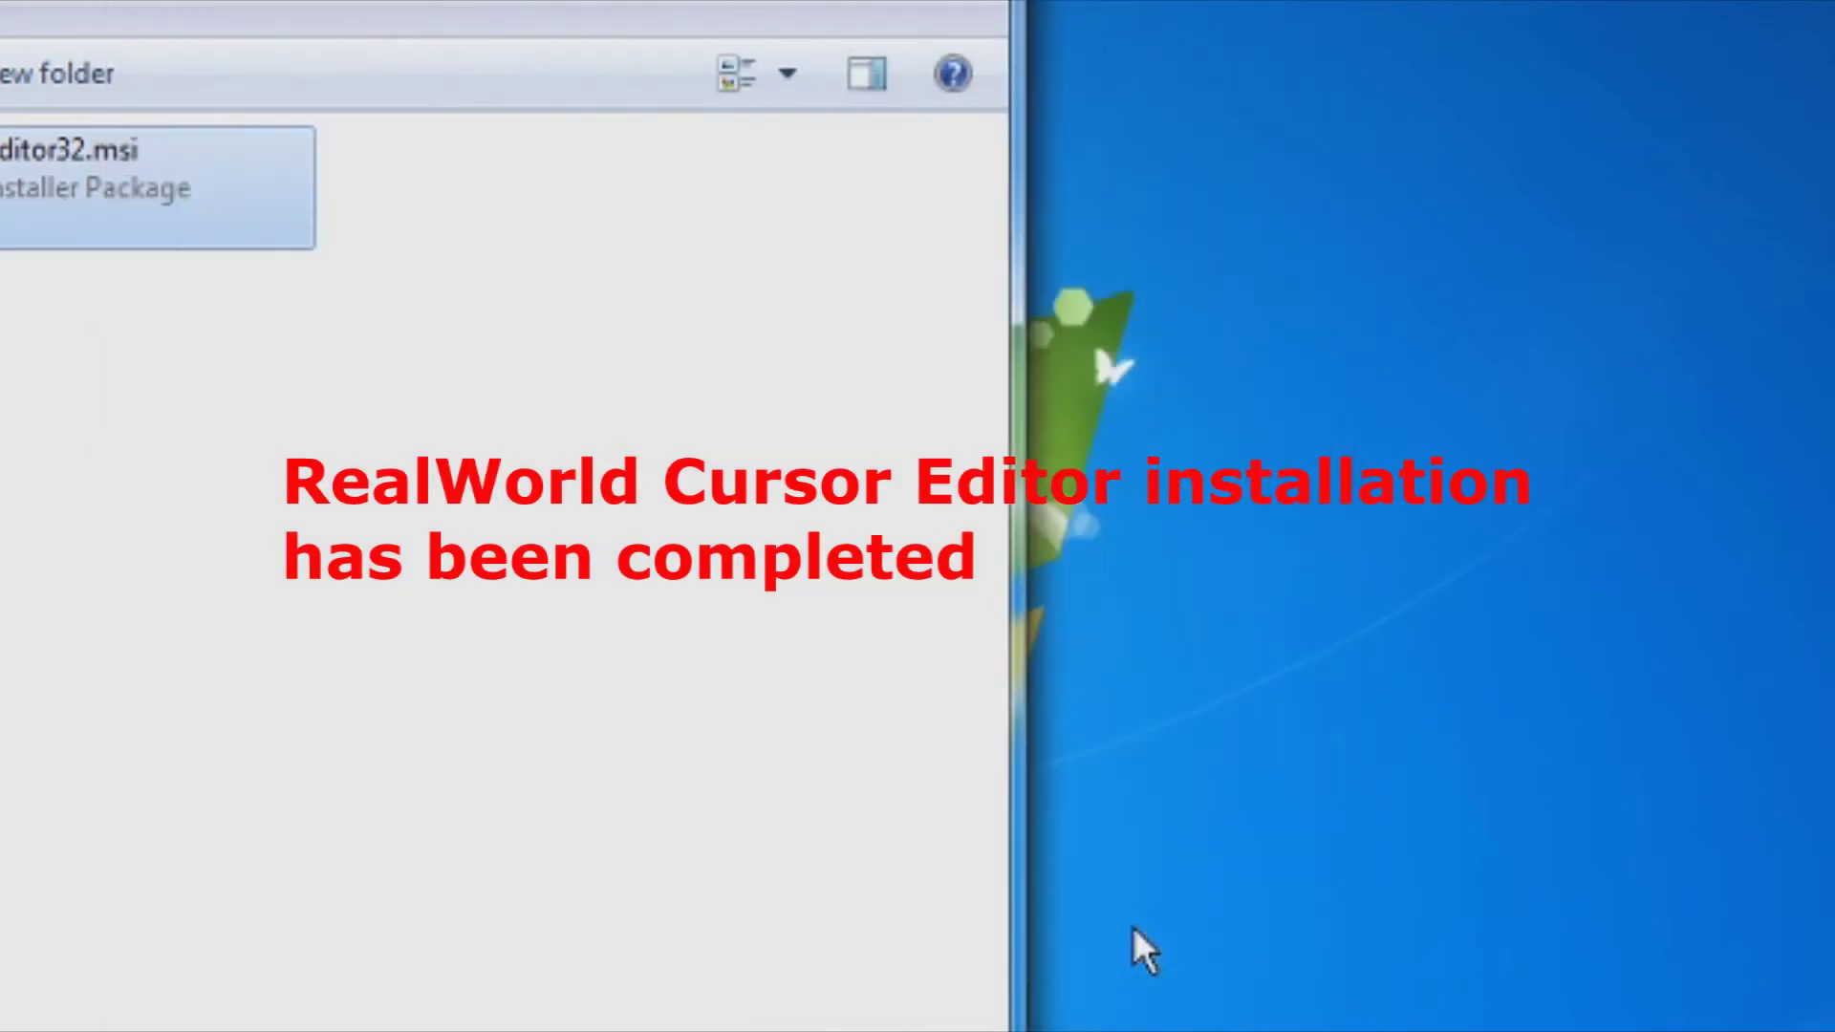
{"action": "left_click", "coordinate": [1048, 143]}
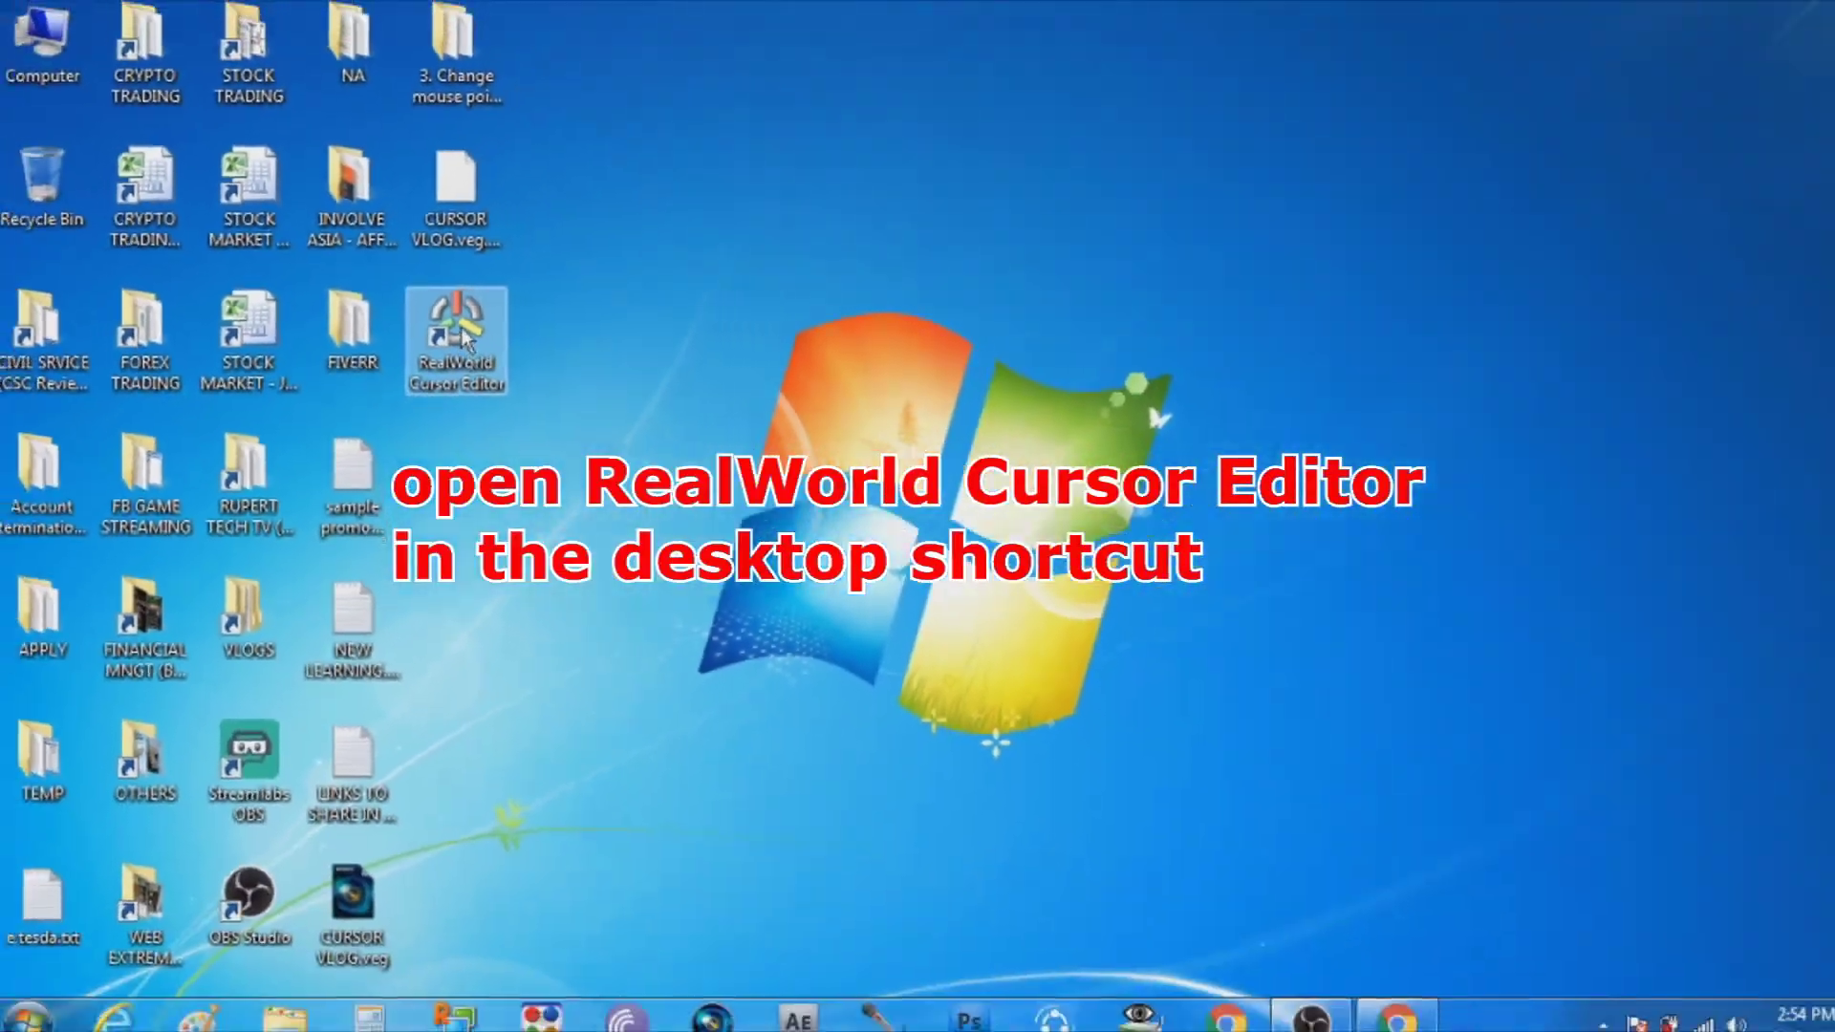
Launch RealWorld Cursor Editor and create a new mouse cursor with canvas size 32 and 32 bits - smooth edges color depth.
{"action": "double_click", "coordinate": [594, 347]}
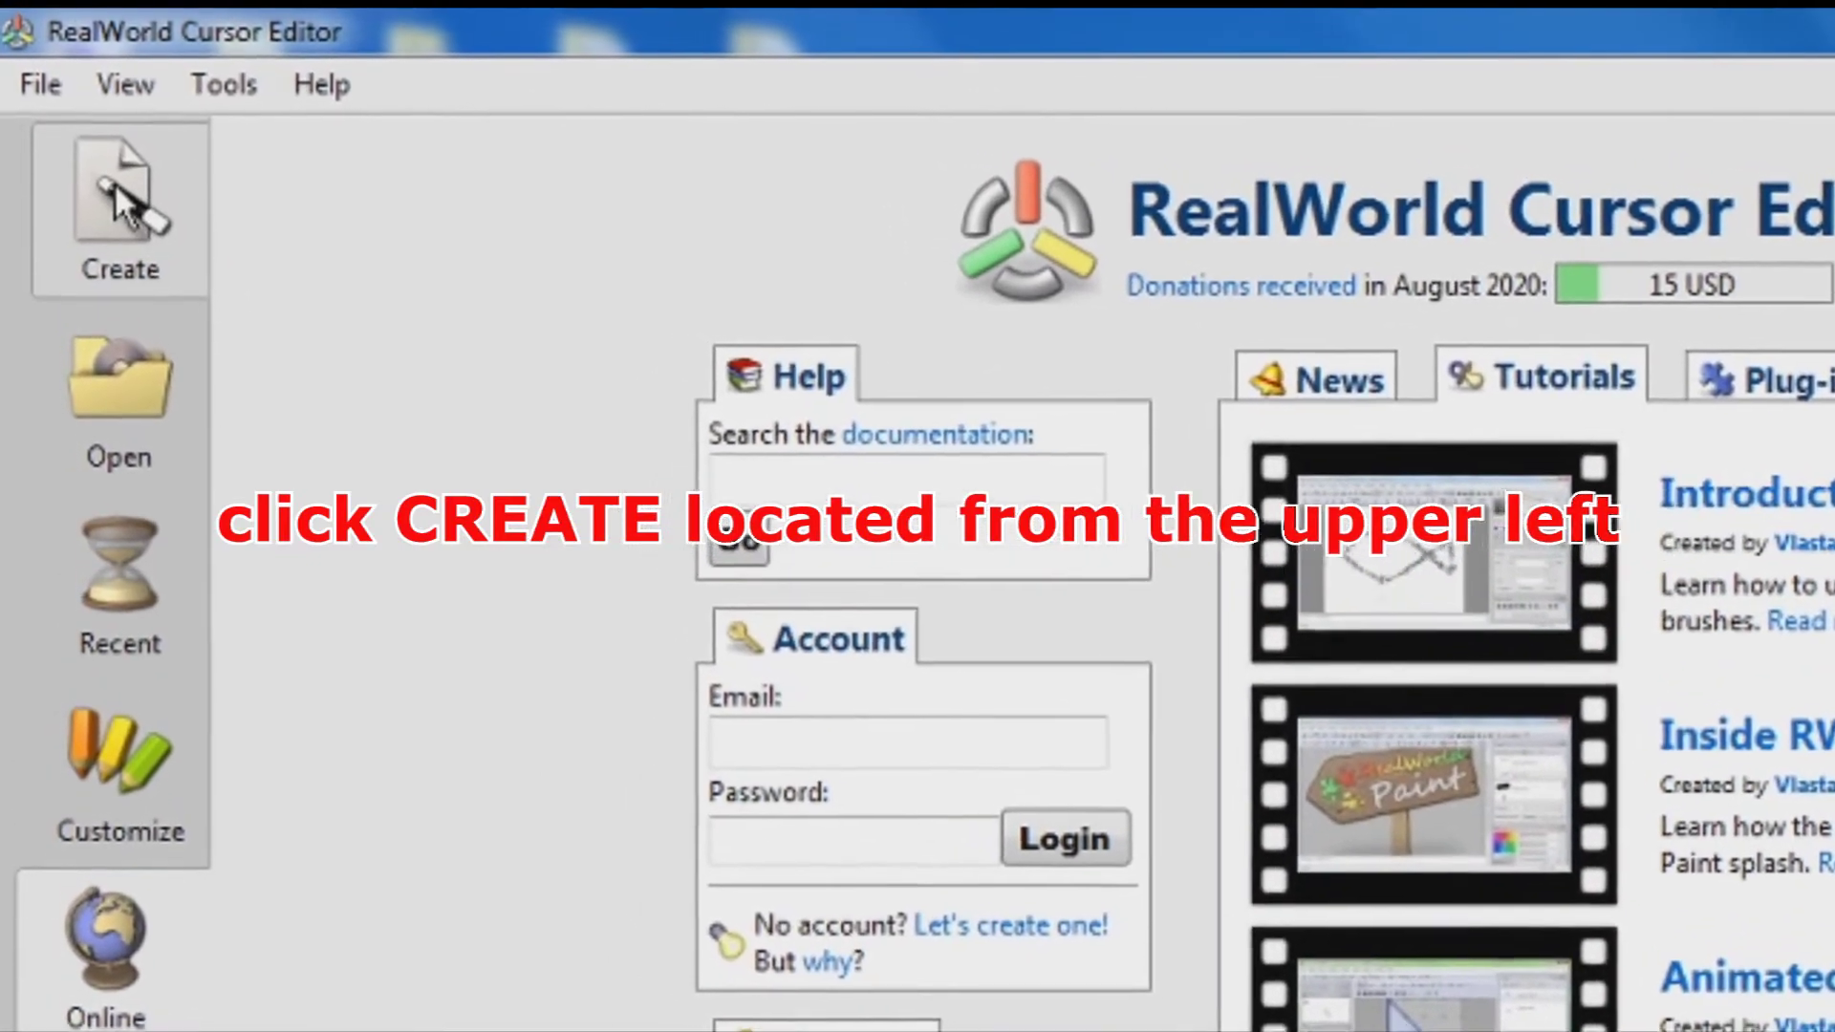
{"action": "left_click", "coordinate": [112, 187]}
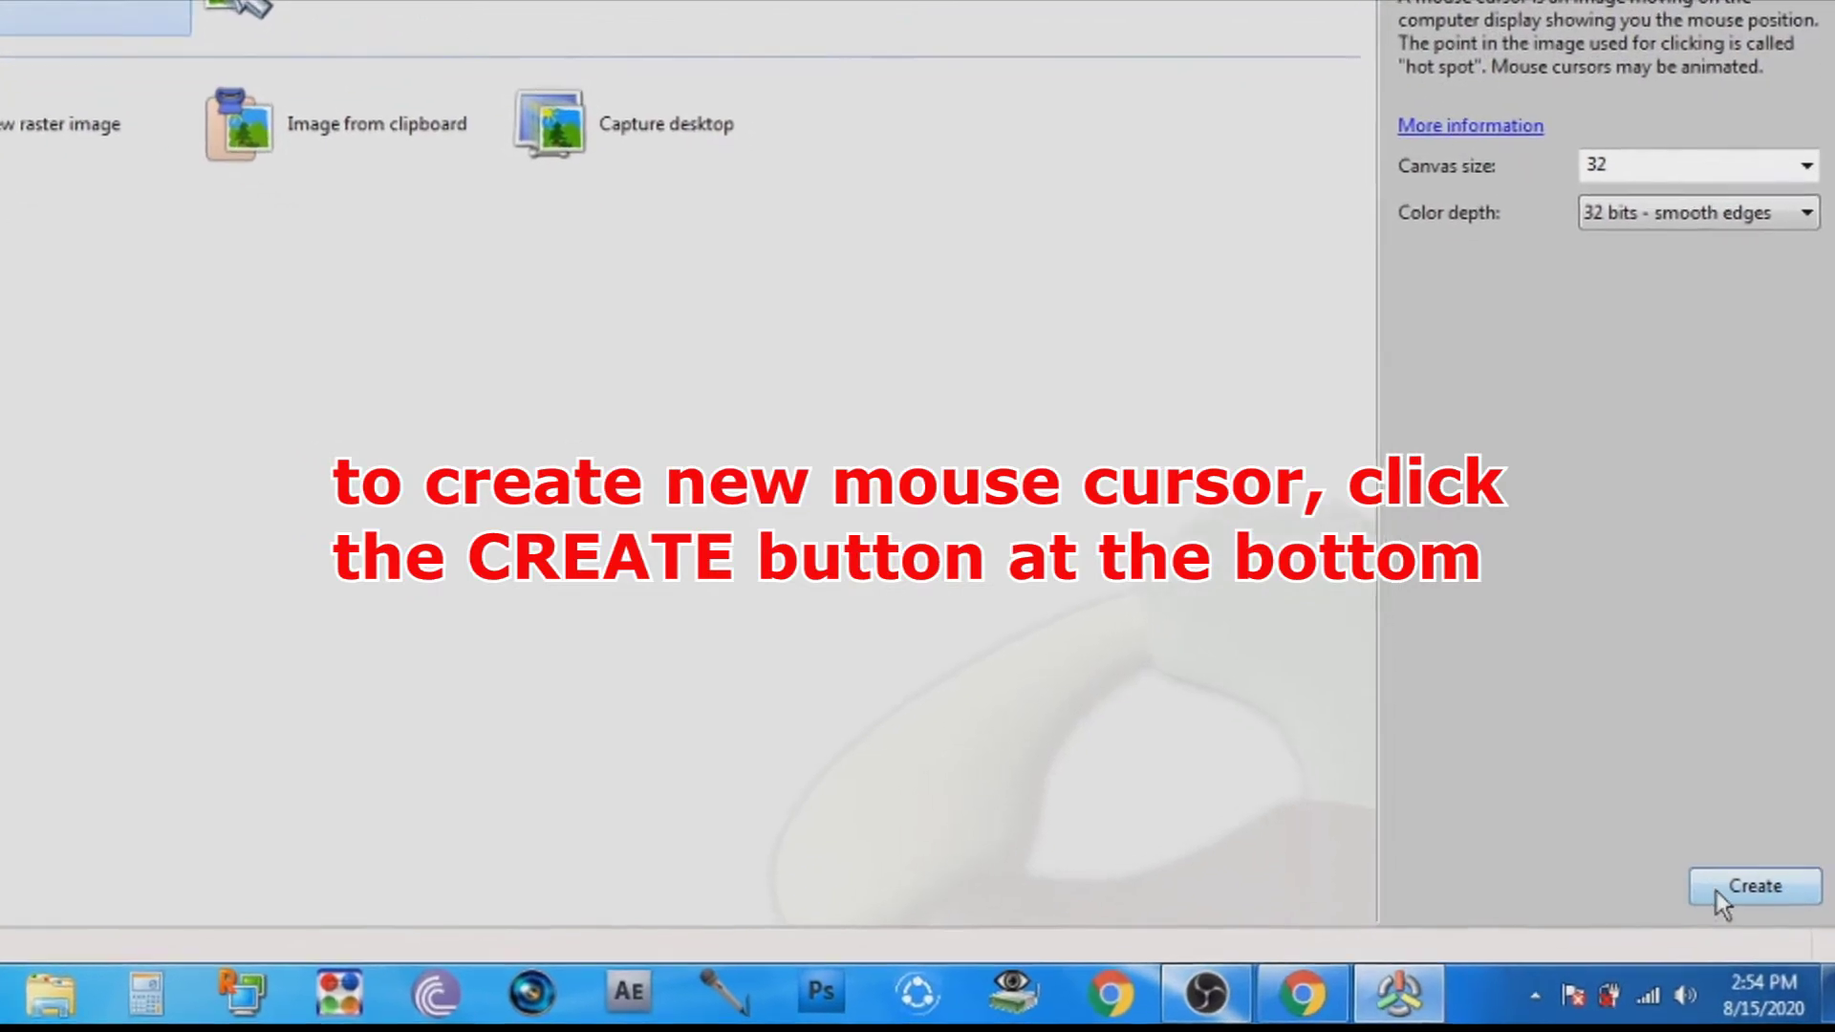
{"action": "left_click", "coordinate": [1708, 858]}
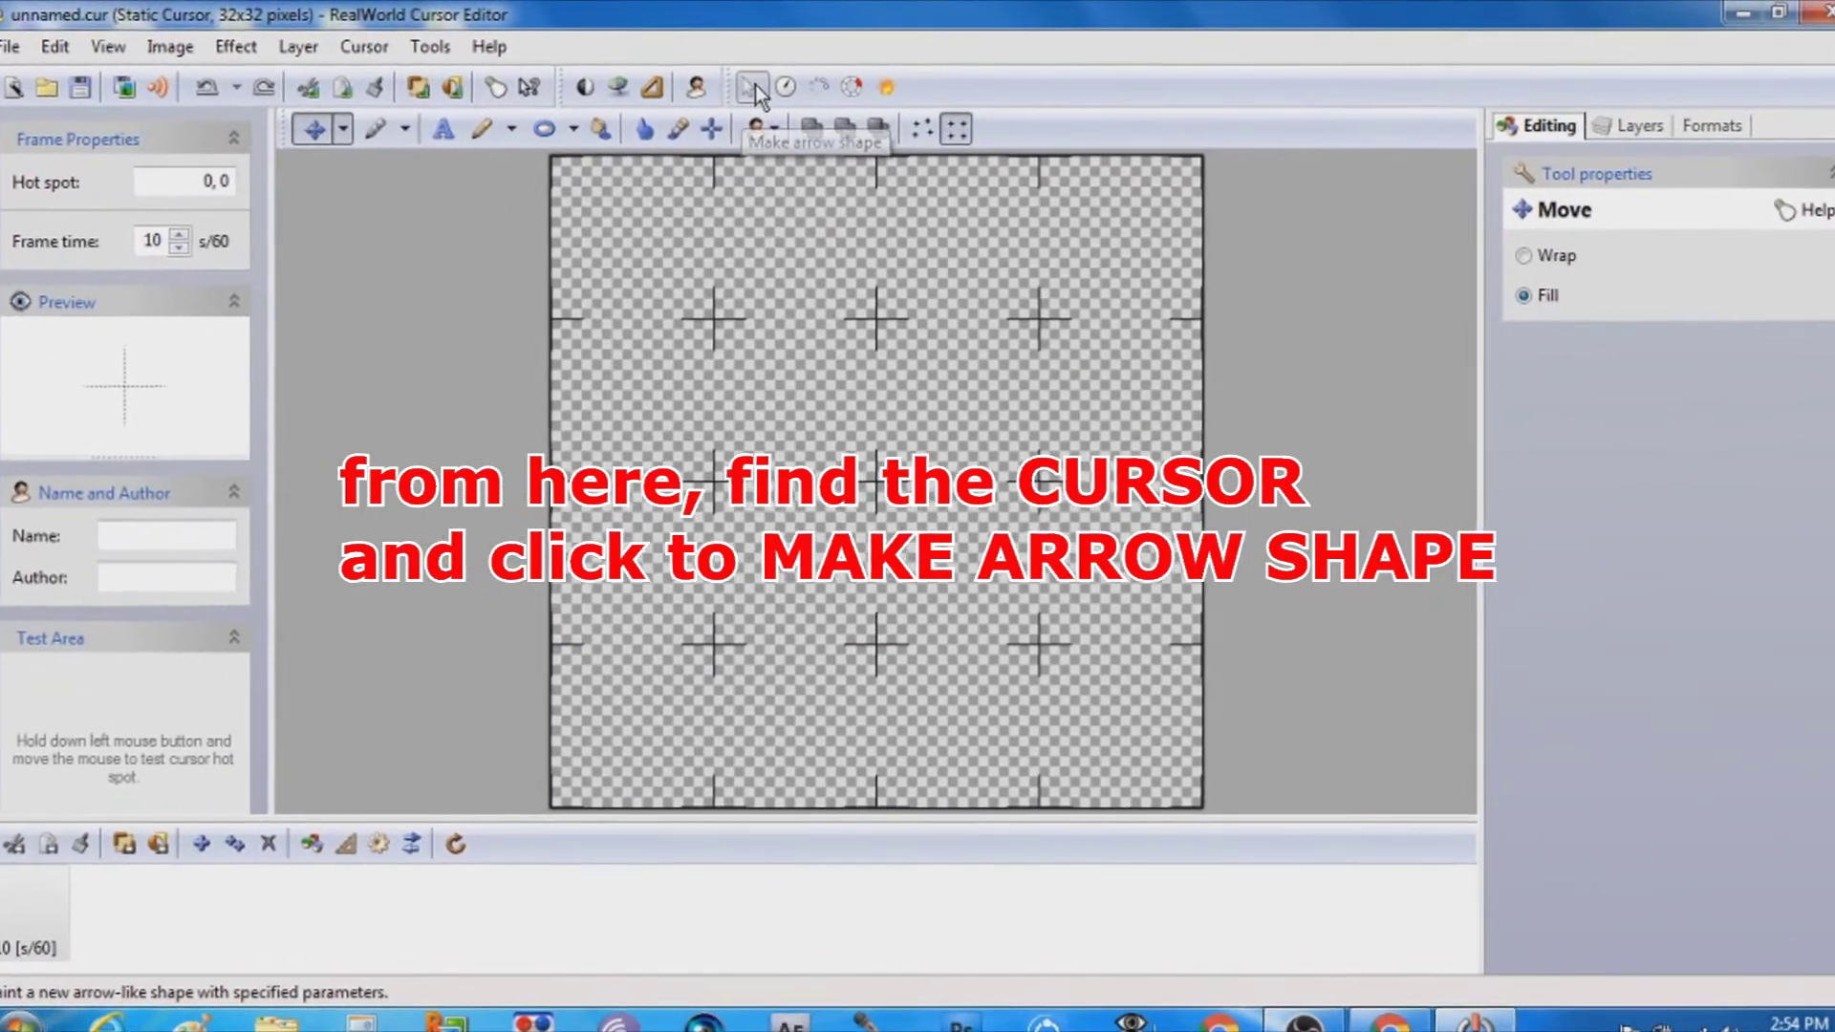
Add an up-left white arrow shape with head size 64, tail size 31 and outline width 10, and move it to the canvas middle.
{"action": "left_click", "coordinate": [750, 85]}
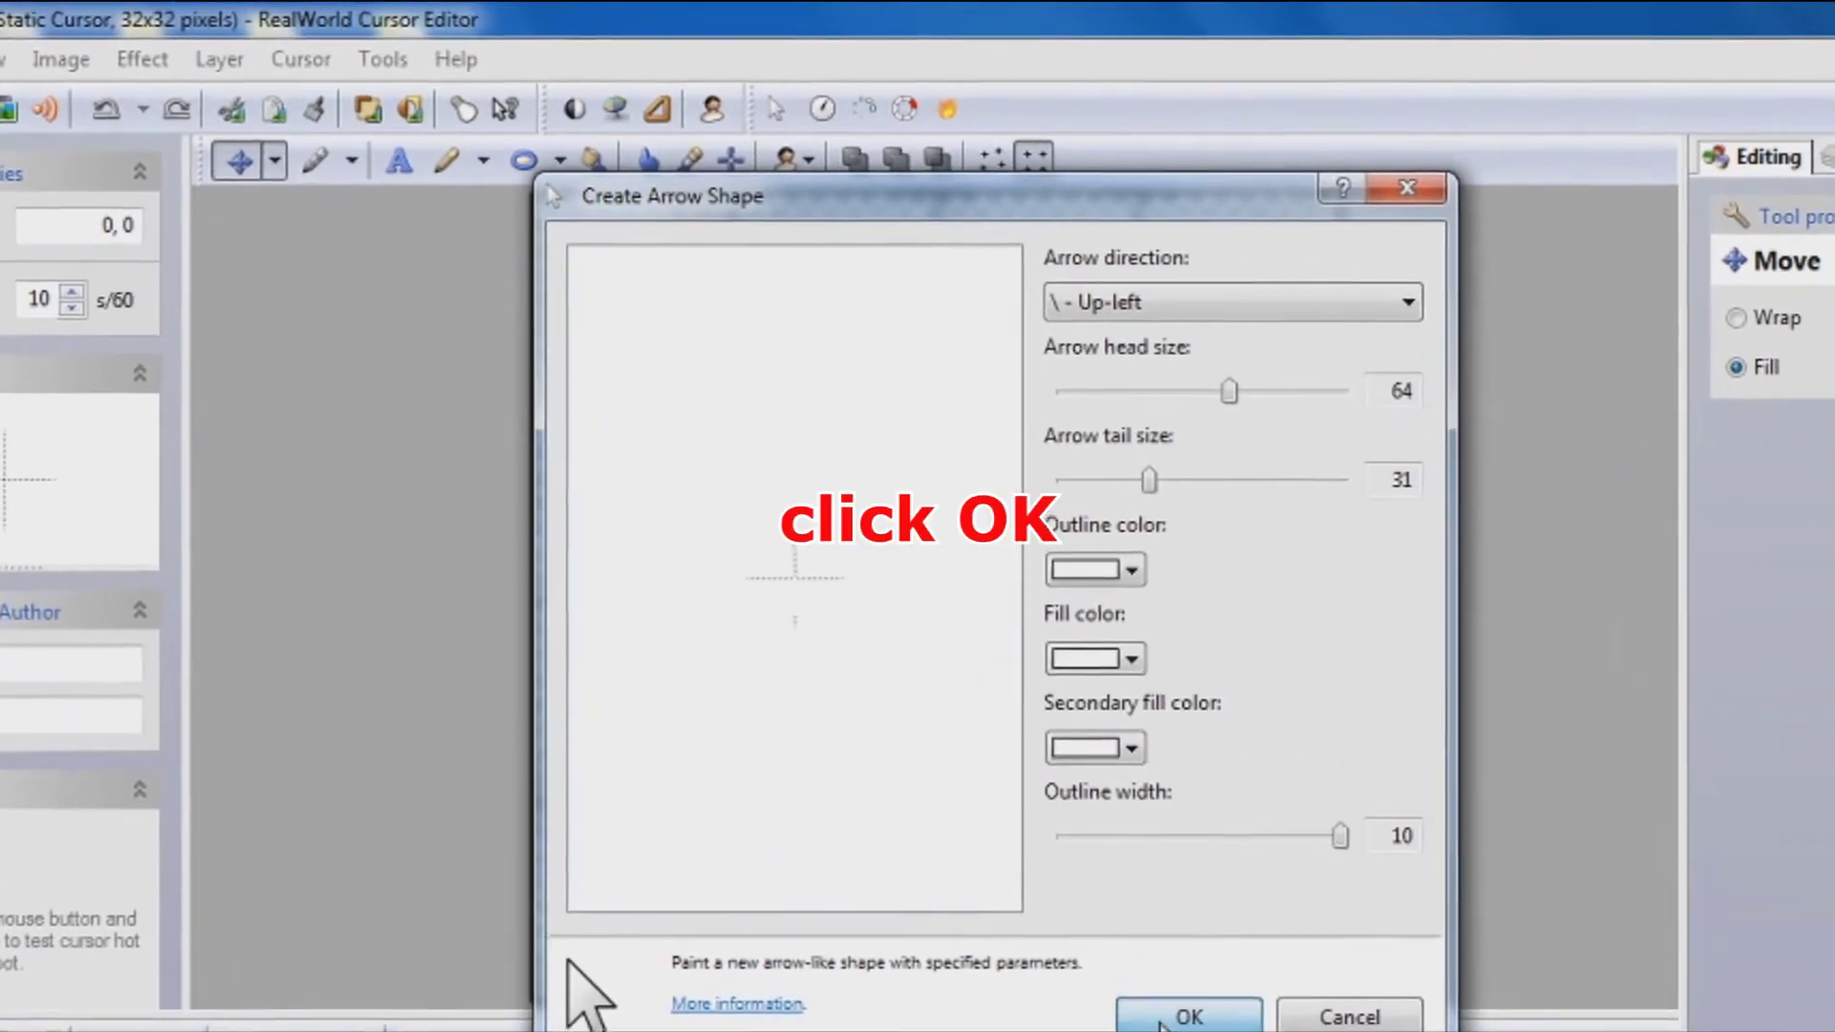
{"action": "left_click", "coordinate": [1157, 967]}
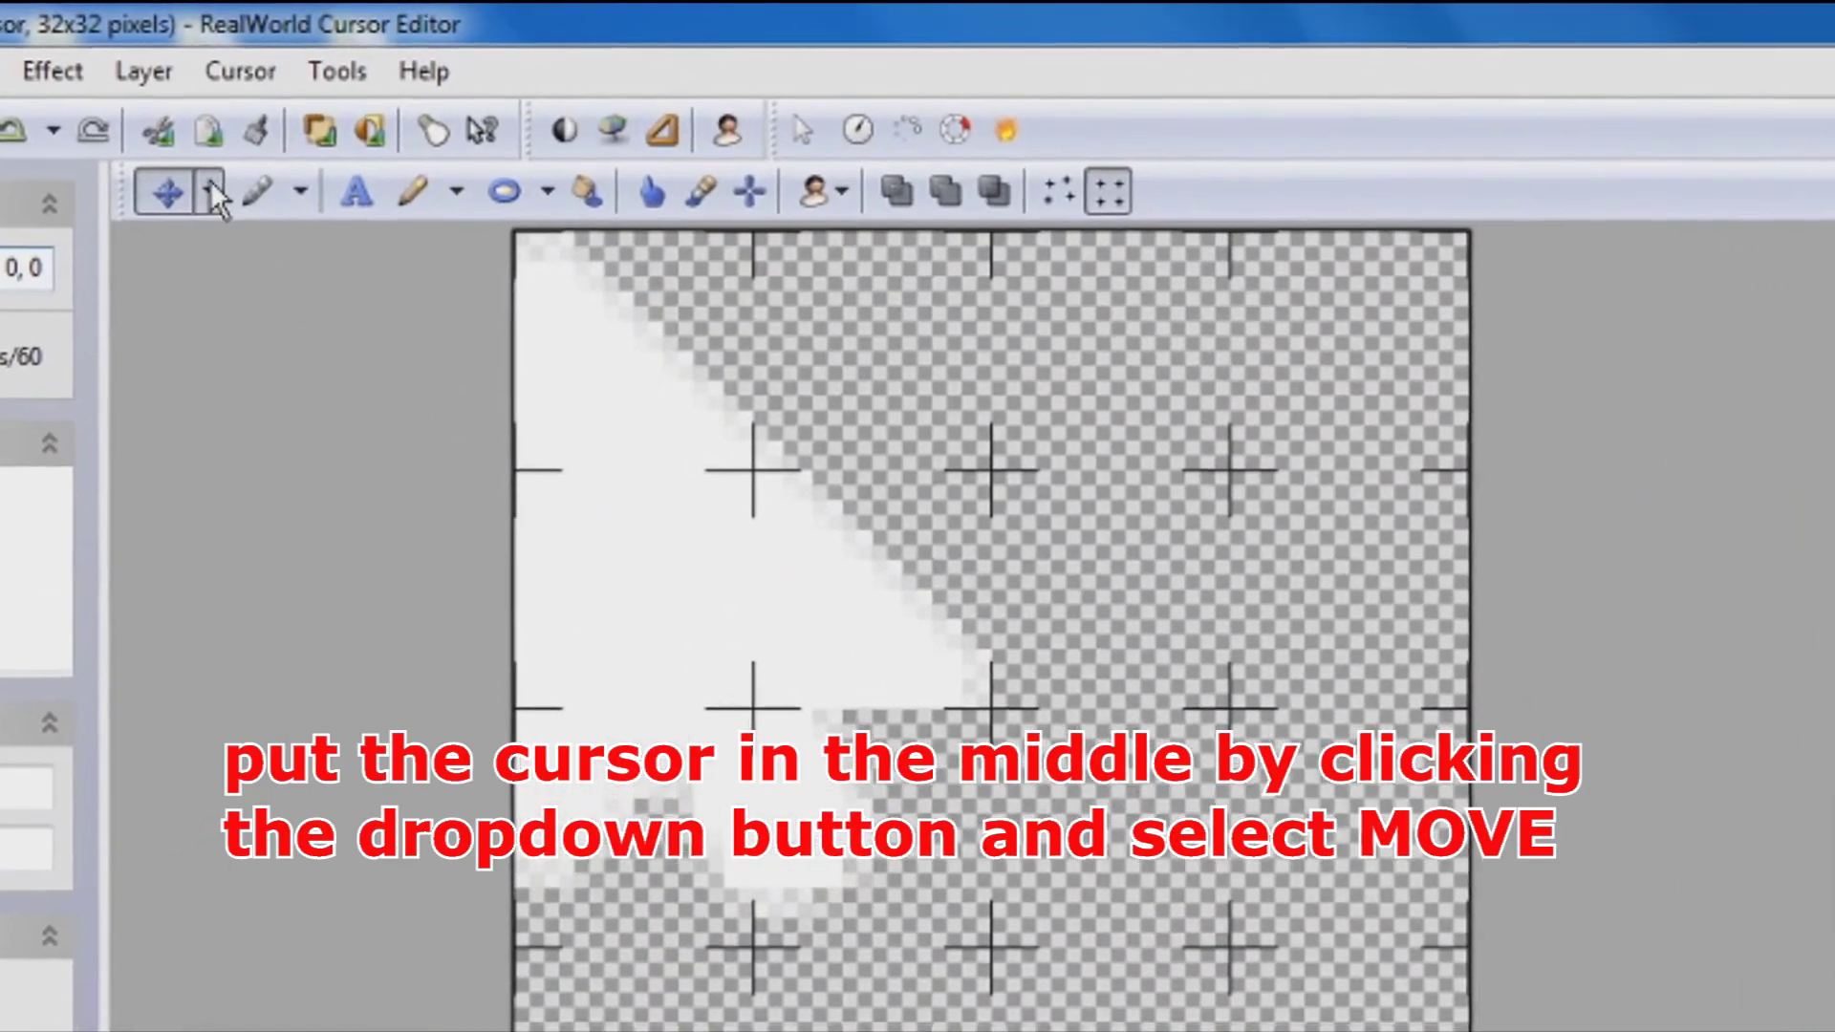
{"action": "left_click", "coordinate": [212, 195]}
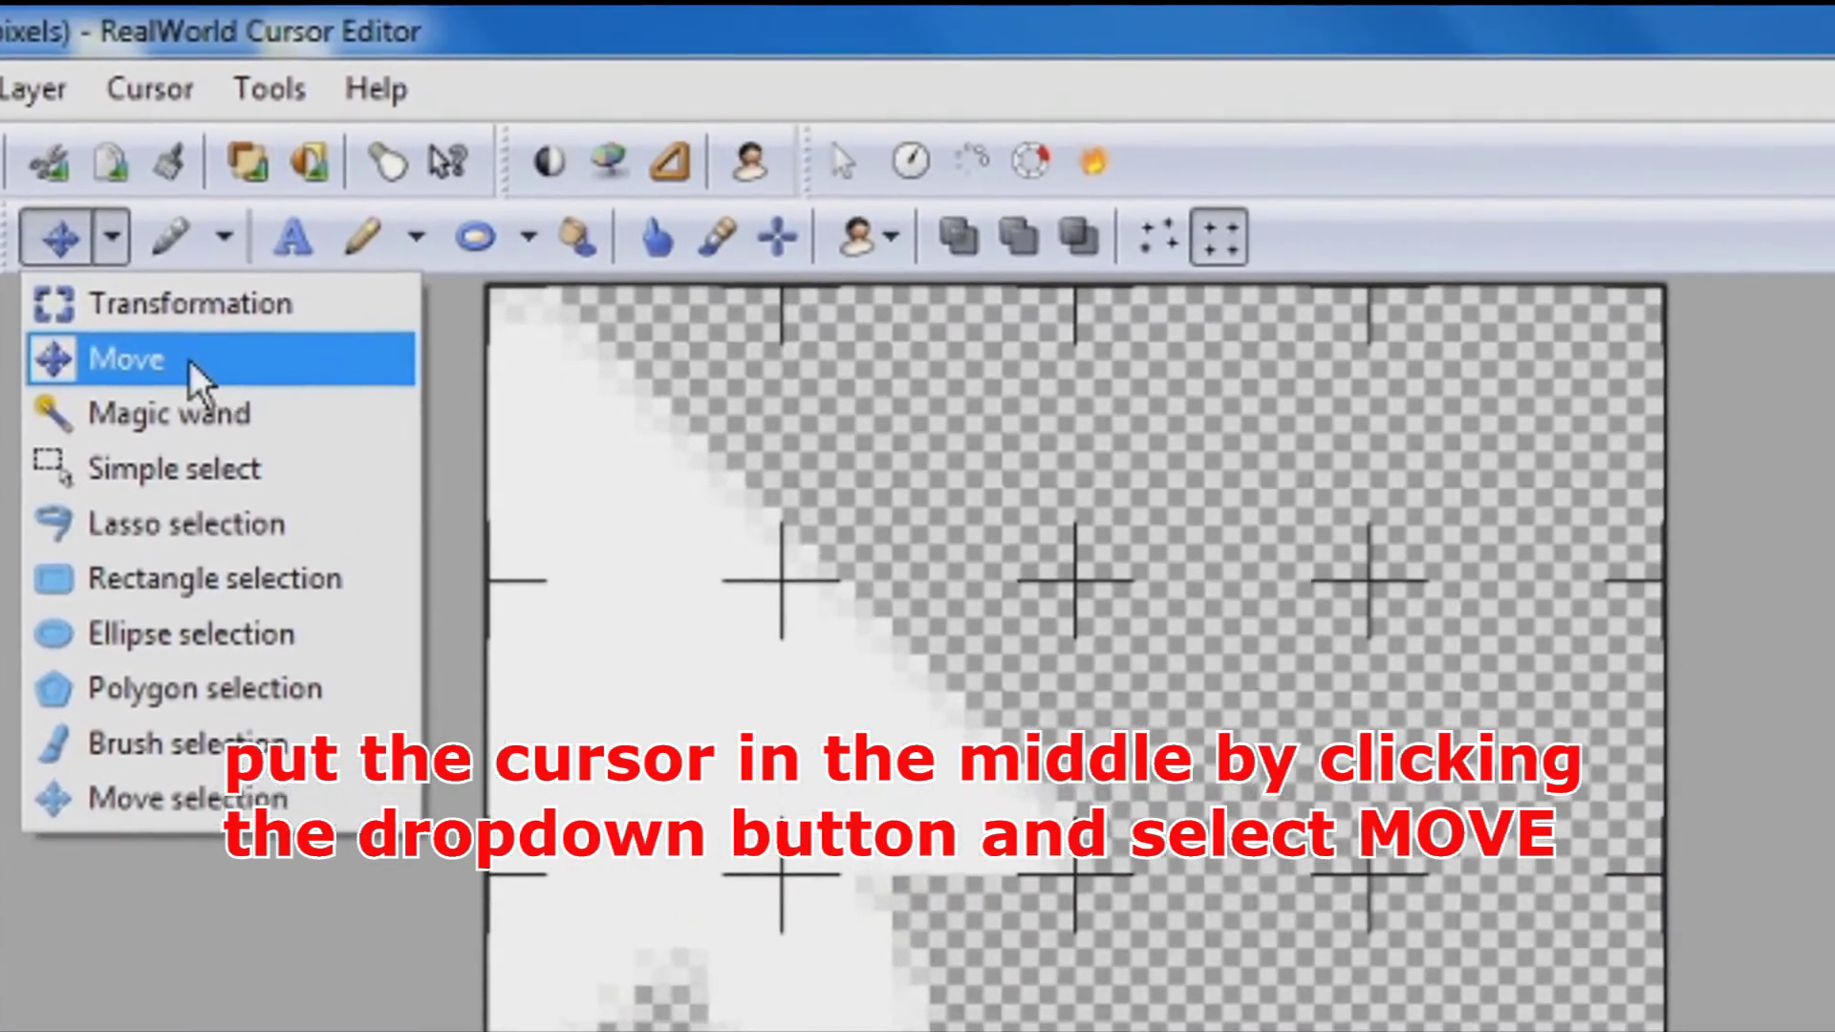
{"action": "left_click", "coordinate": [266, 332]}
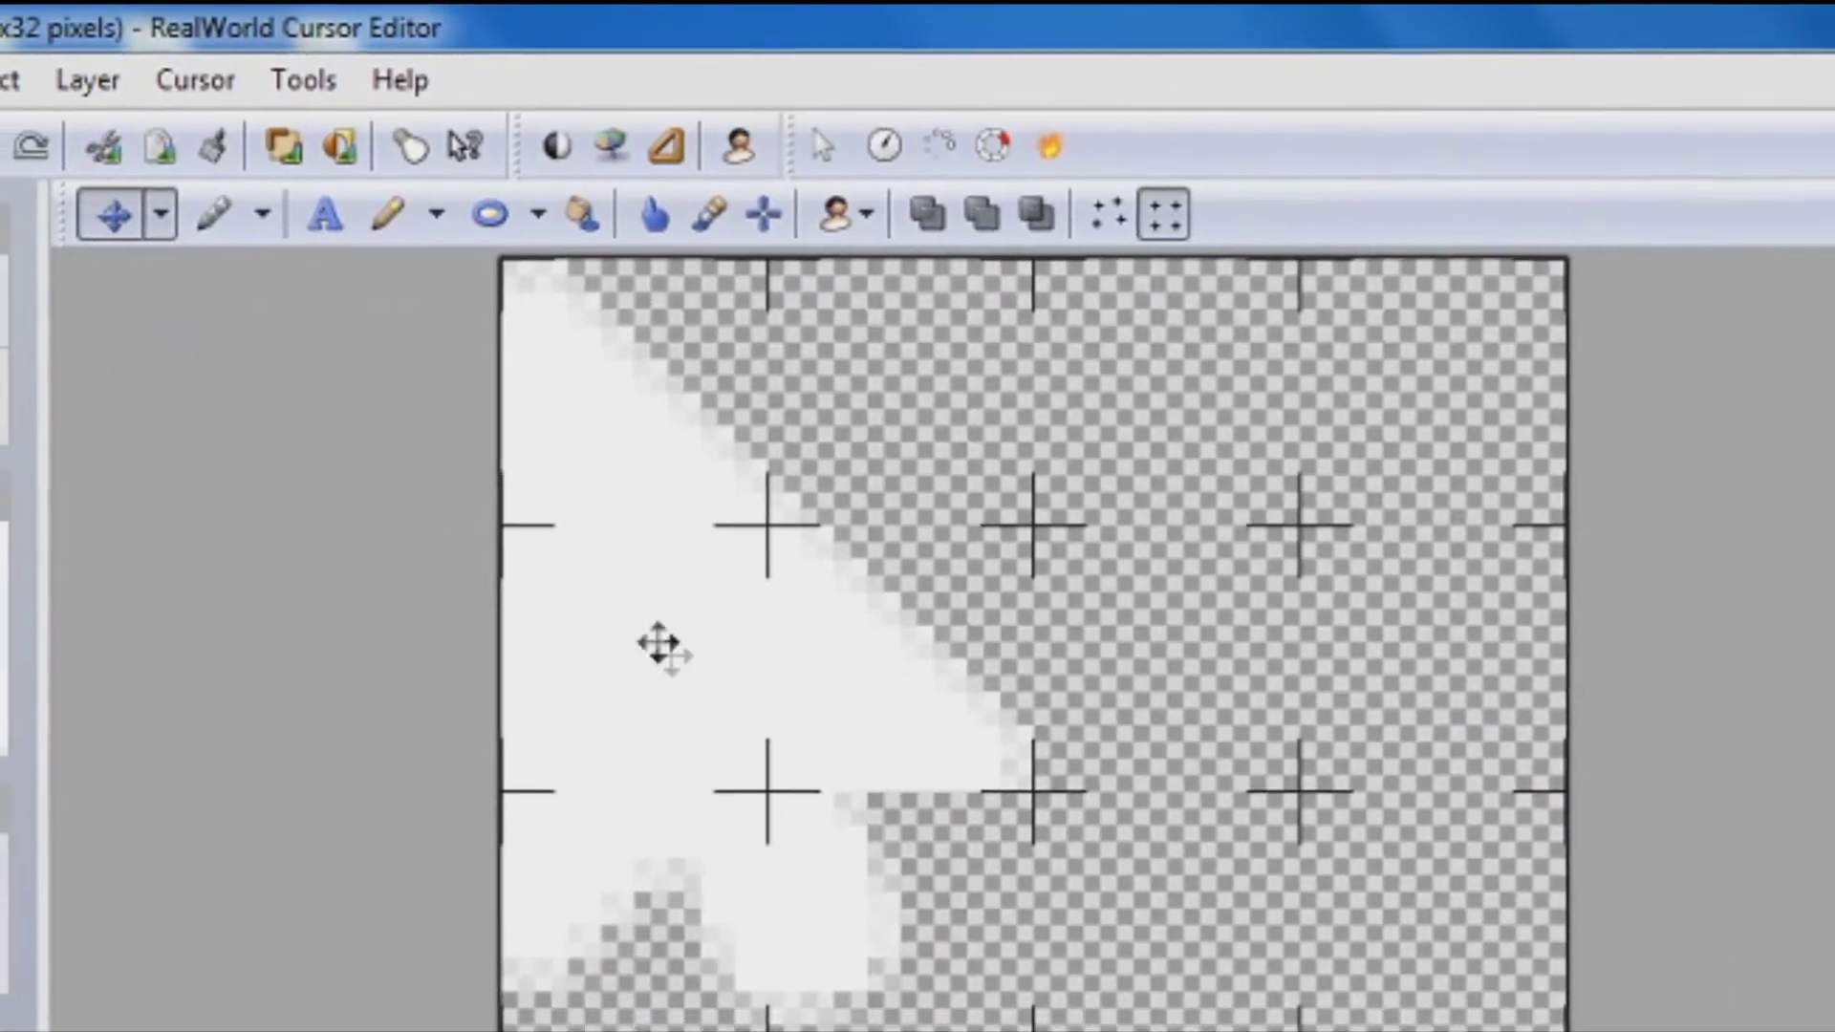
{"action": "left_click_drag", "start_coordinate": [654, 676], "coordinate": [858, 829]}
{"action": "left_click_drag", "start_coordinate": [824, 698], "coordinate": [832, 717]}
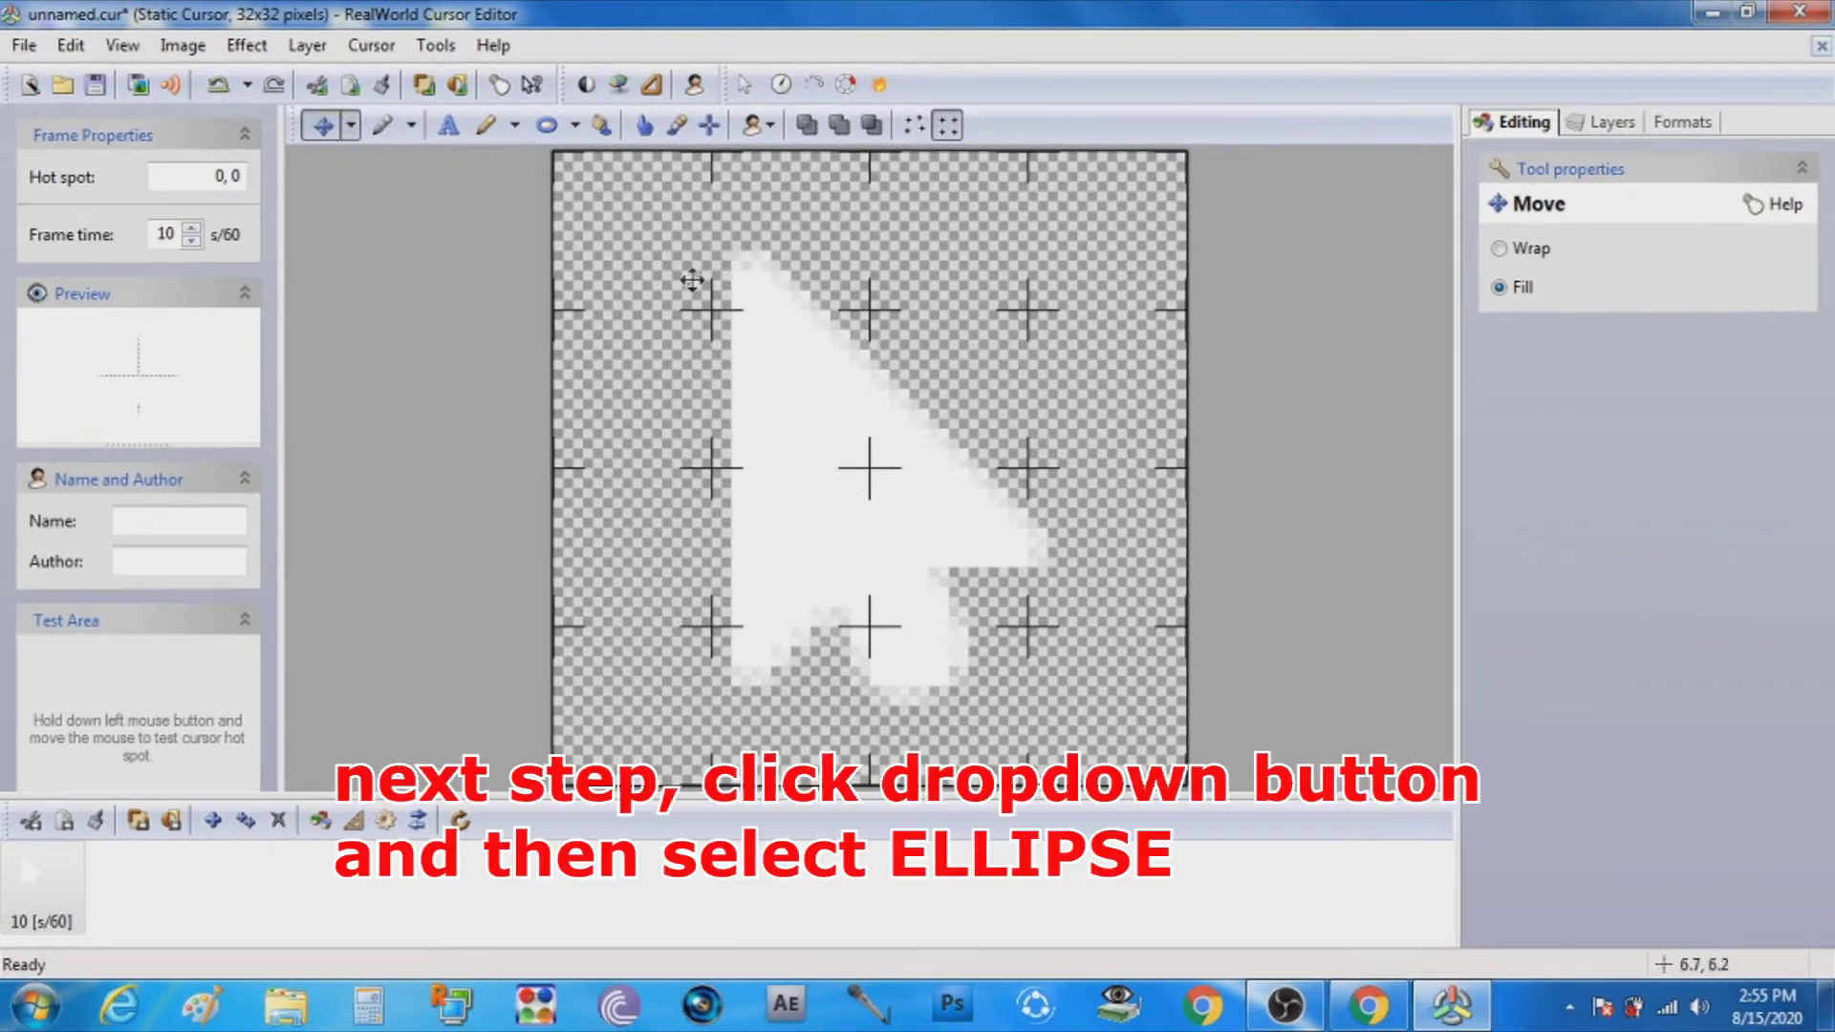
Draw a yellow circle with the Ellipse tool across the whole 32 x 32 canvas, with fill opacity 77.7 and no outline.
{"action": "left_click", "coordinate": [577, 126]}
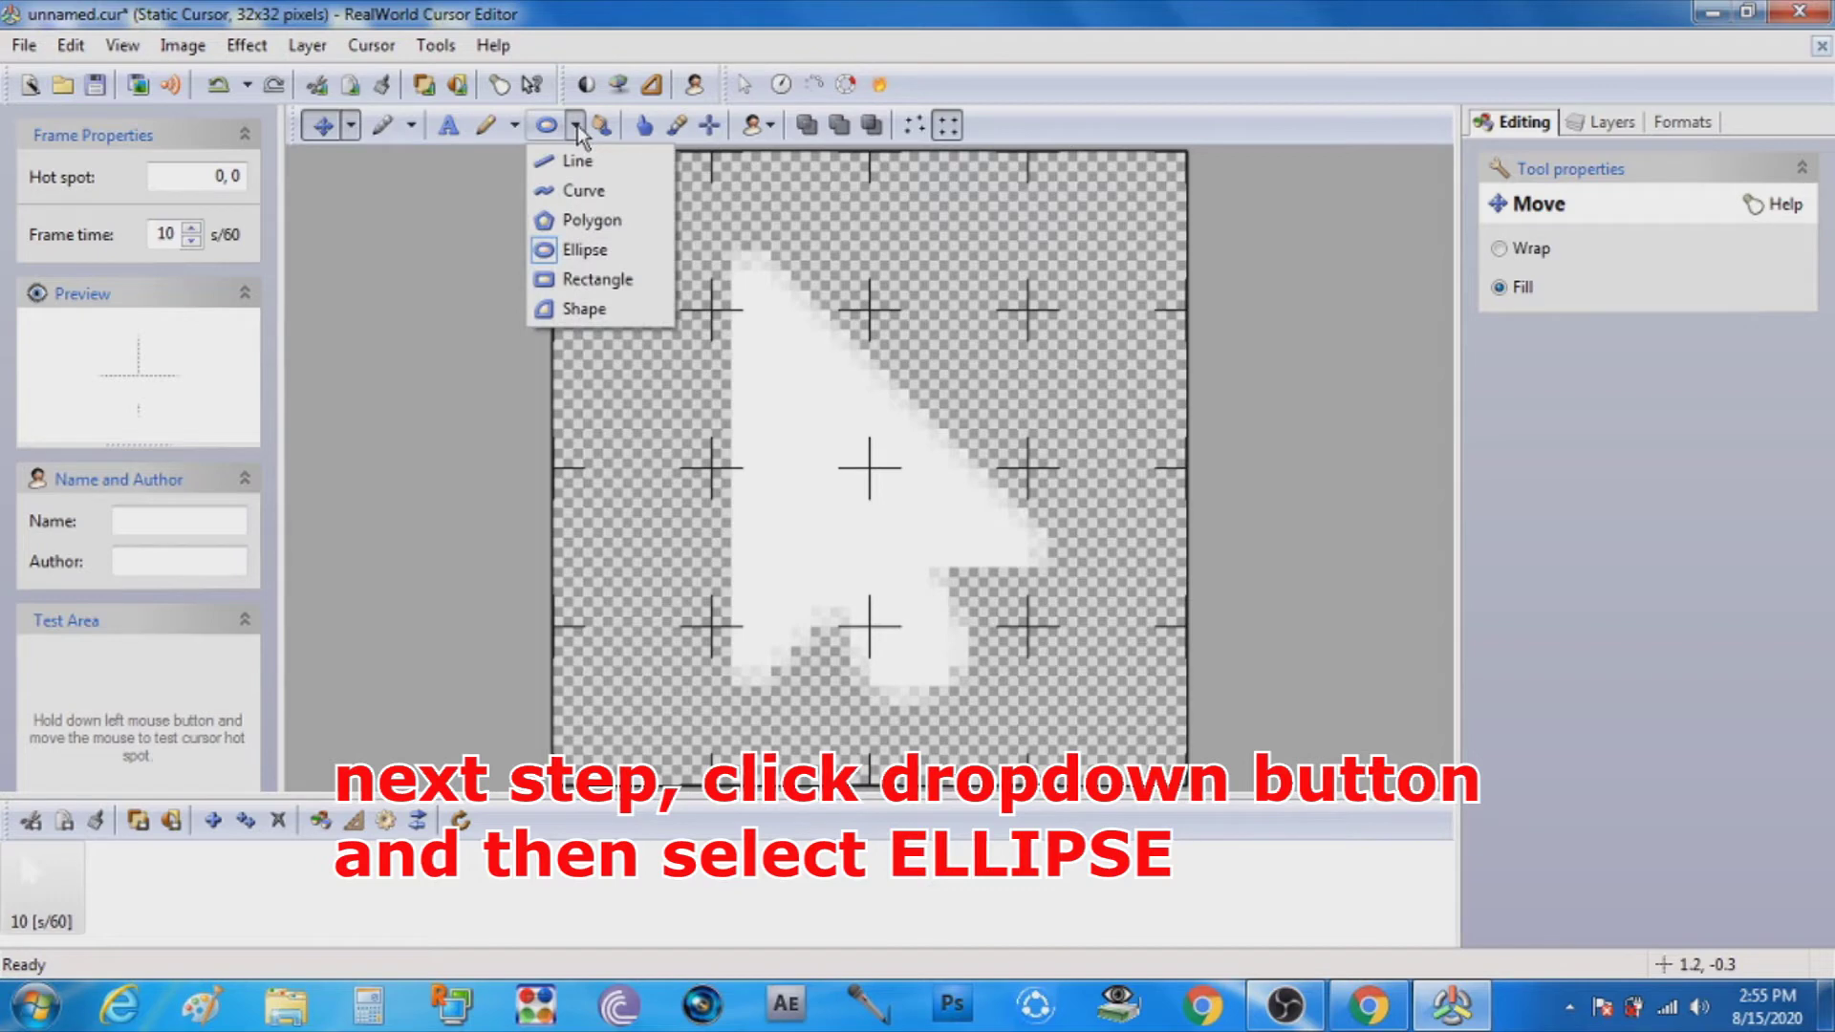
{"action": "left_click", "coordinate": [639, 251]}
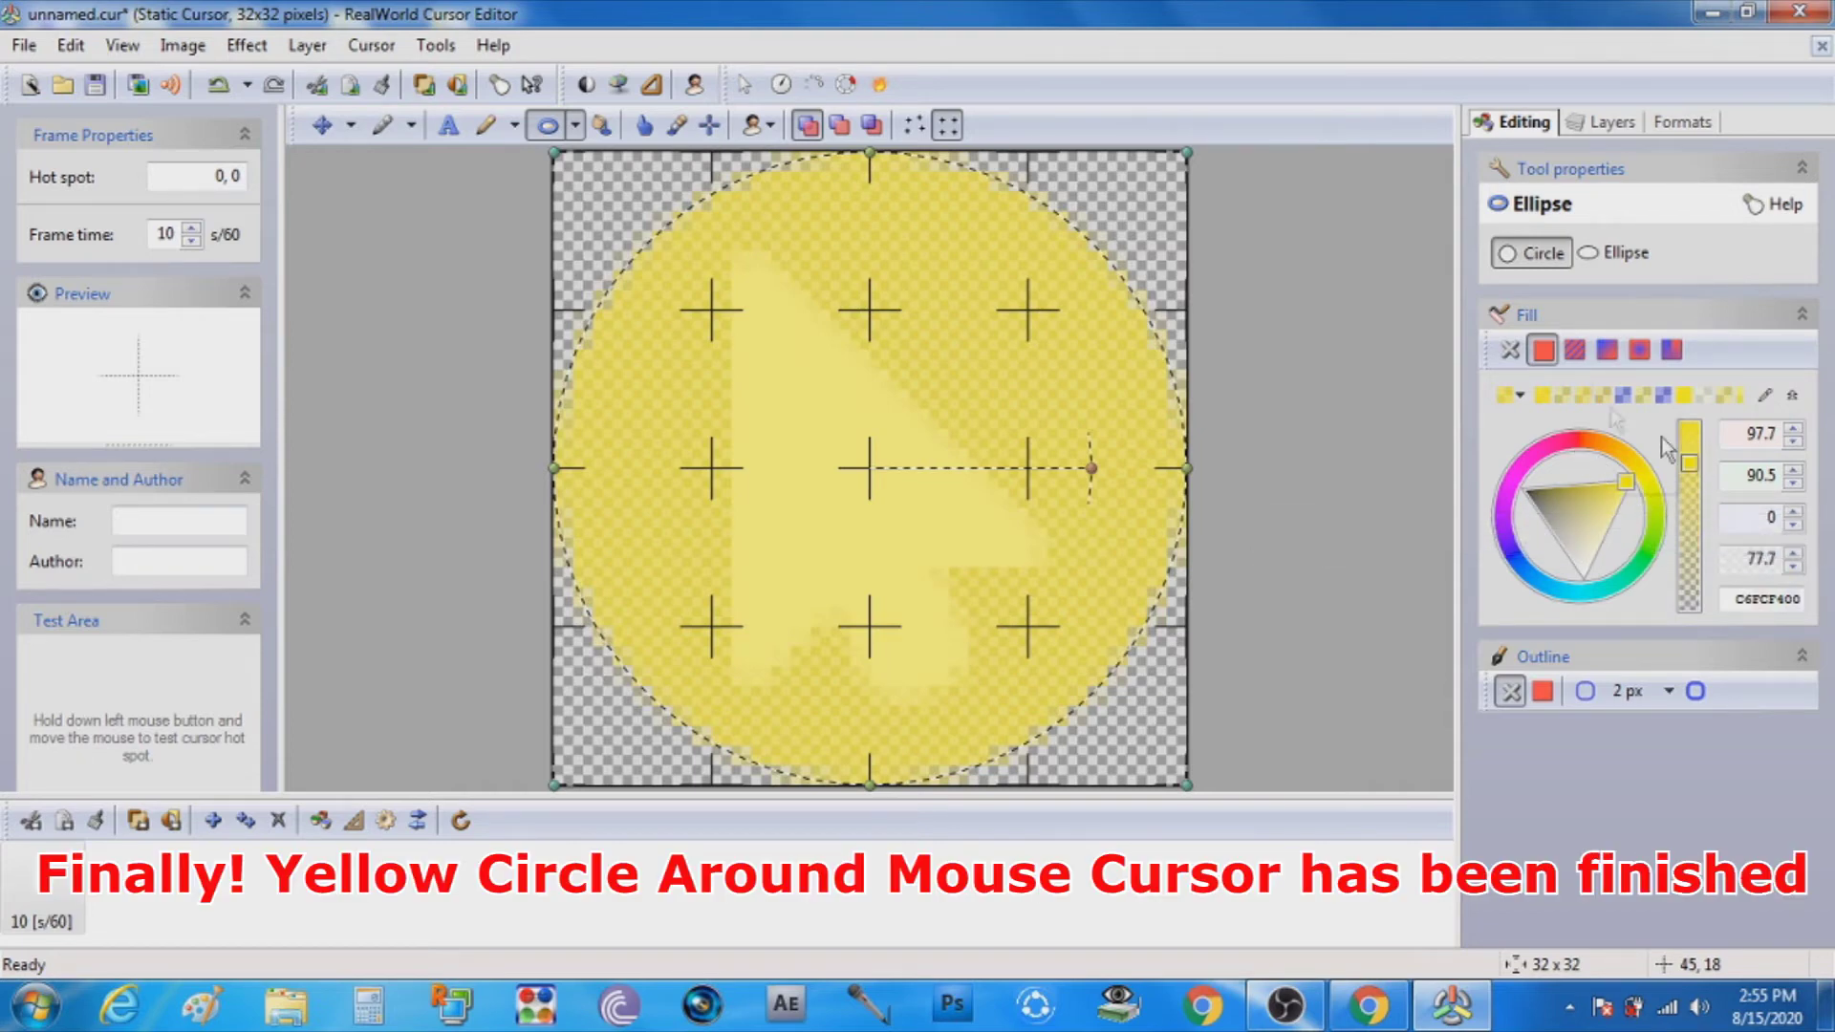
Save the cursor to the Desktop as a static cursor file named yellow and minimize the editor.
{"action": "left_click", "coordinate": [24, 46]}
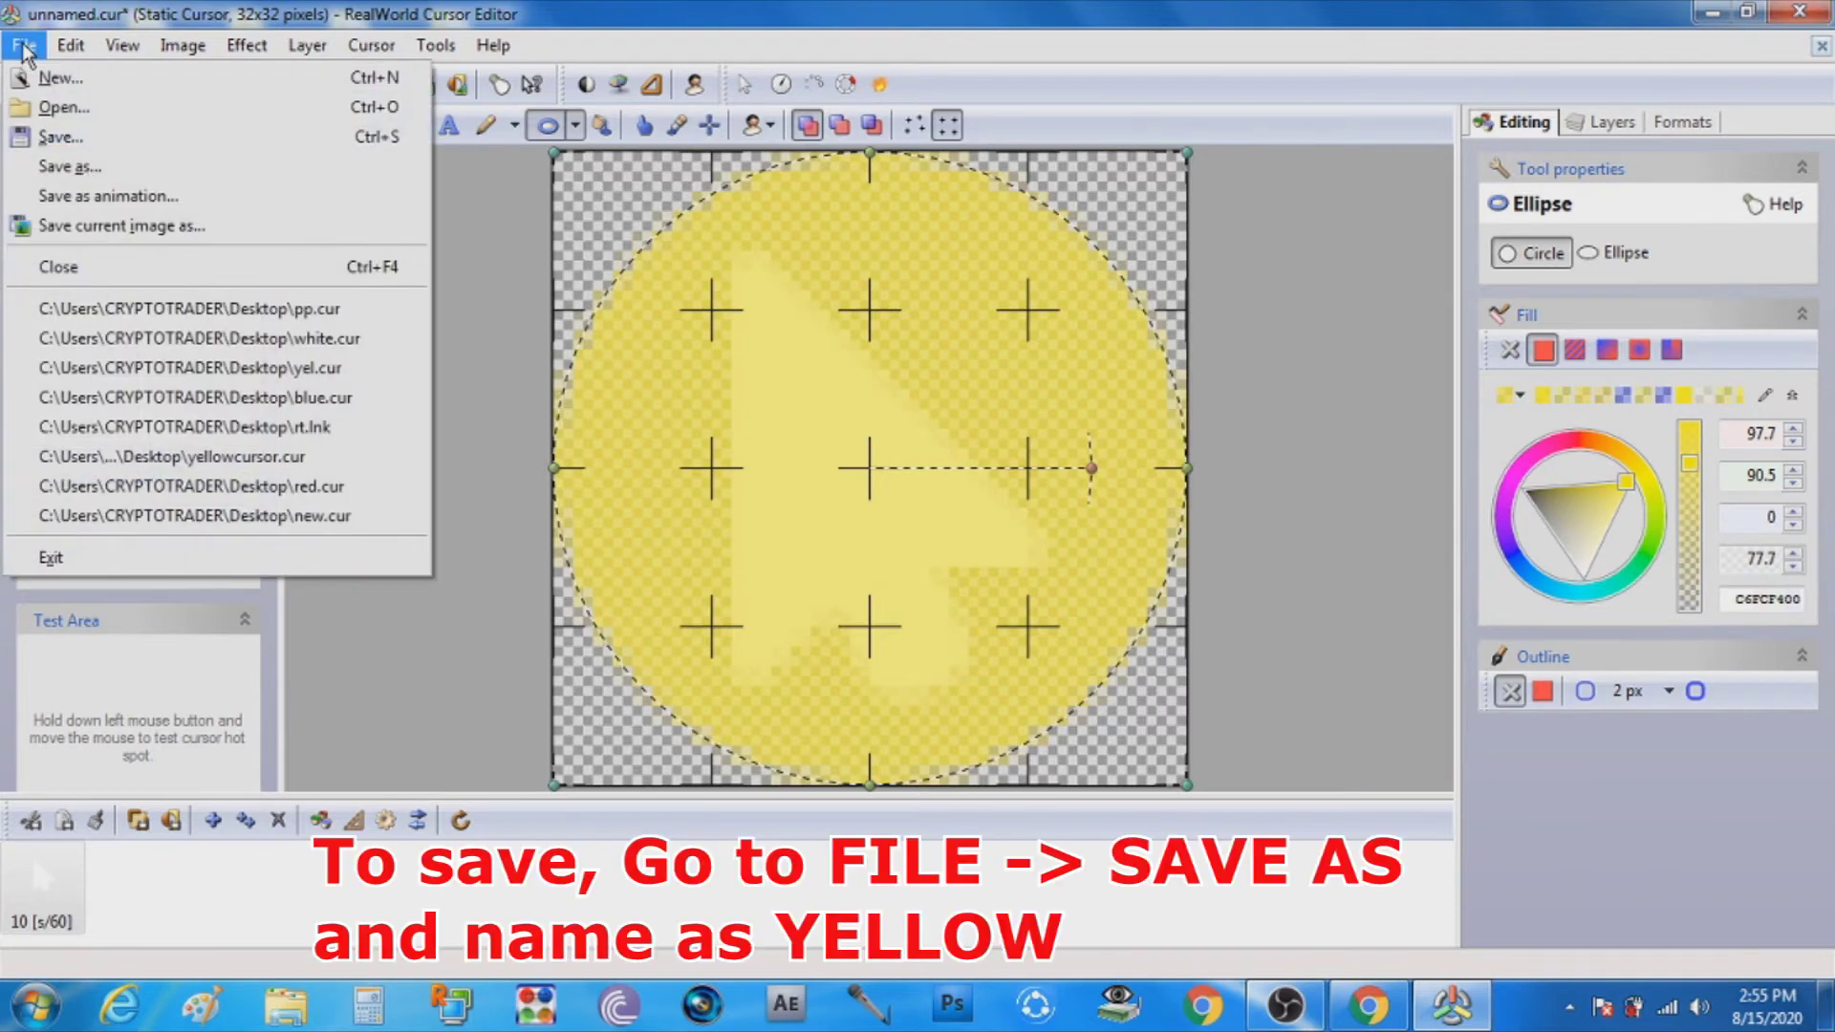
{"action": "left_click", "coordinate": [161, 170]}
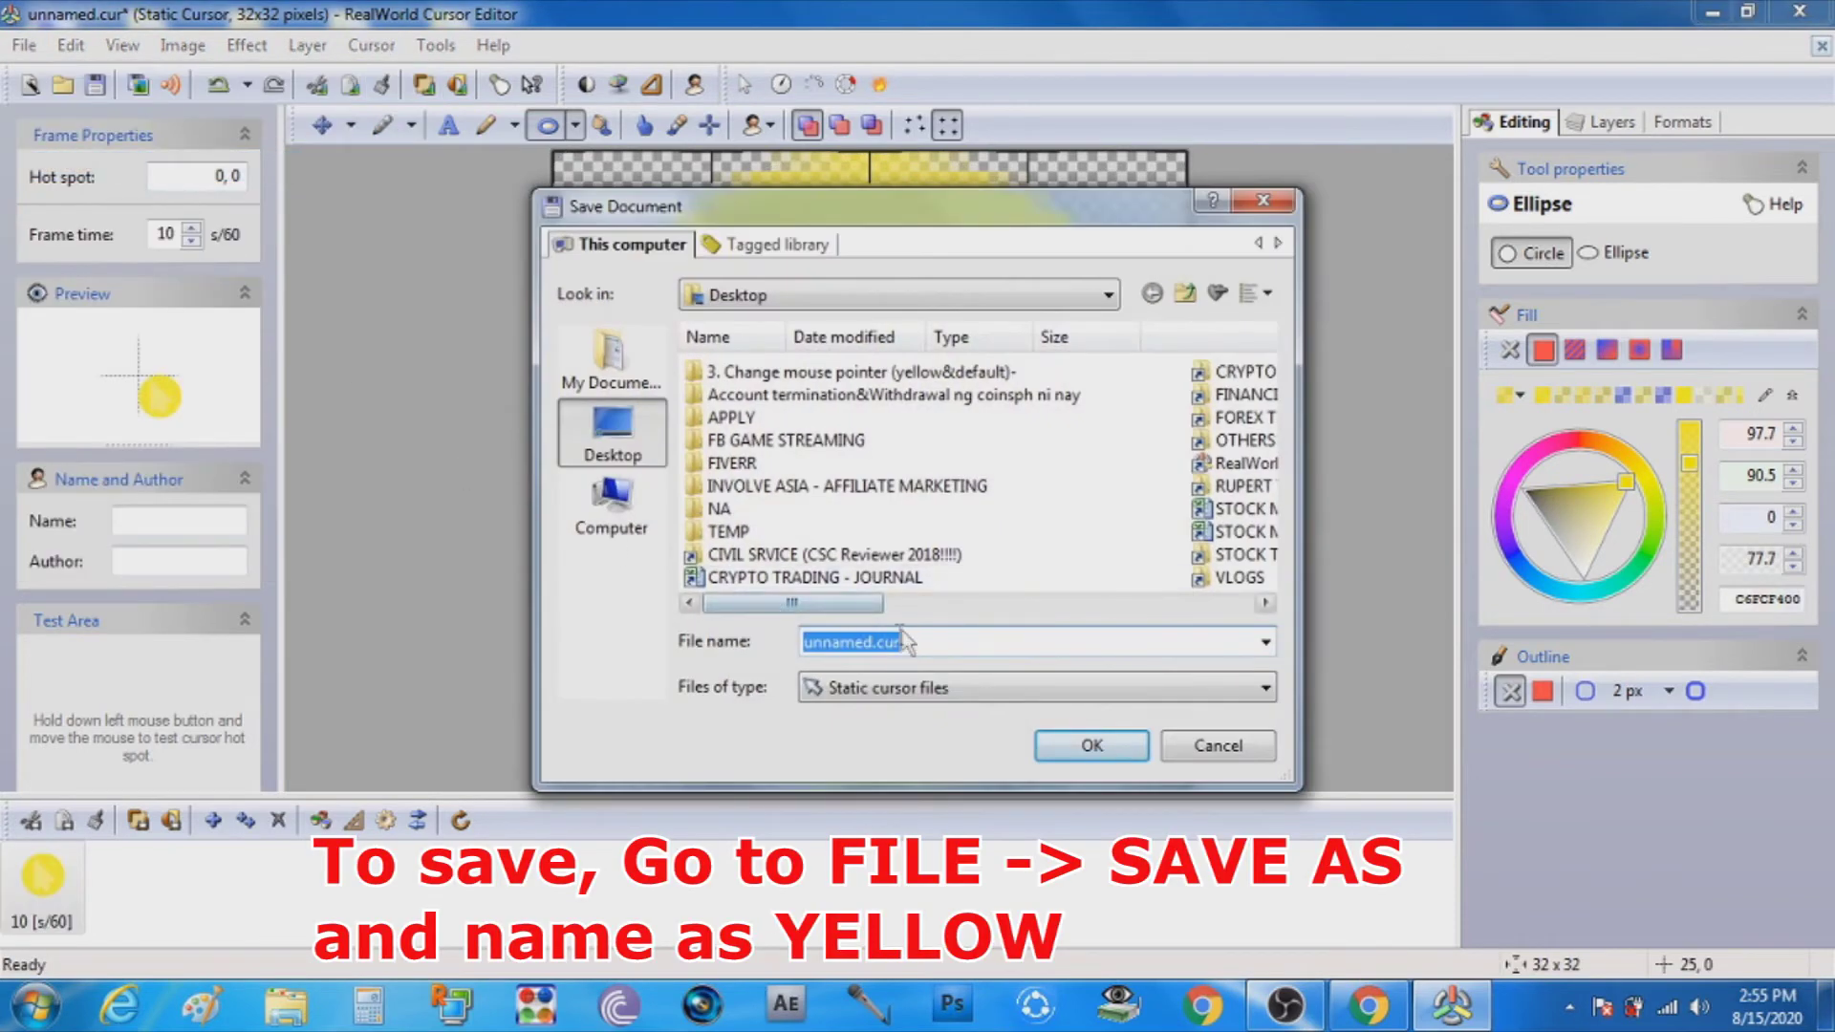
{"action": "type", "text": "yellow"}
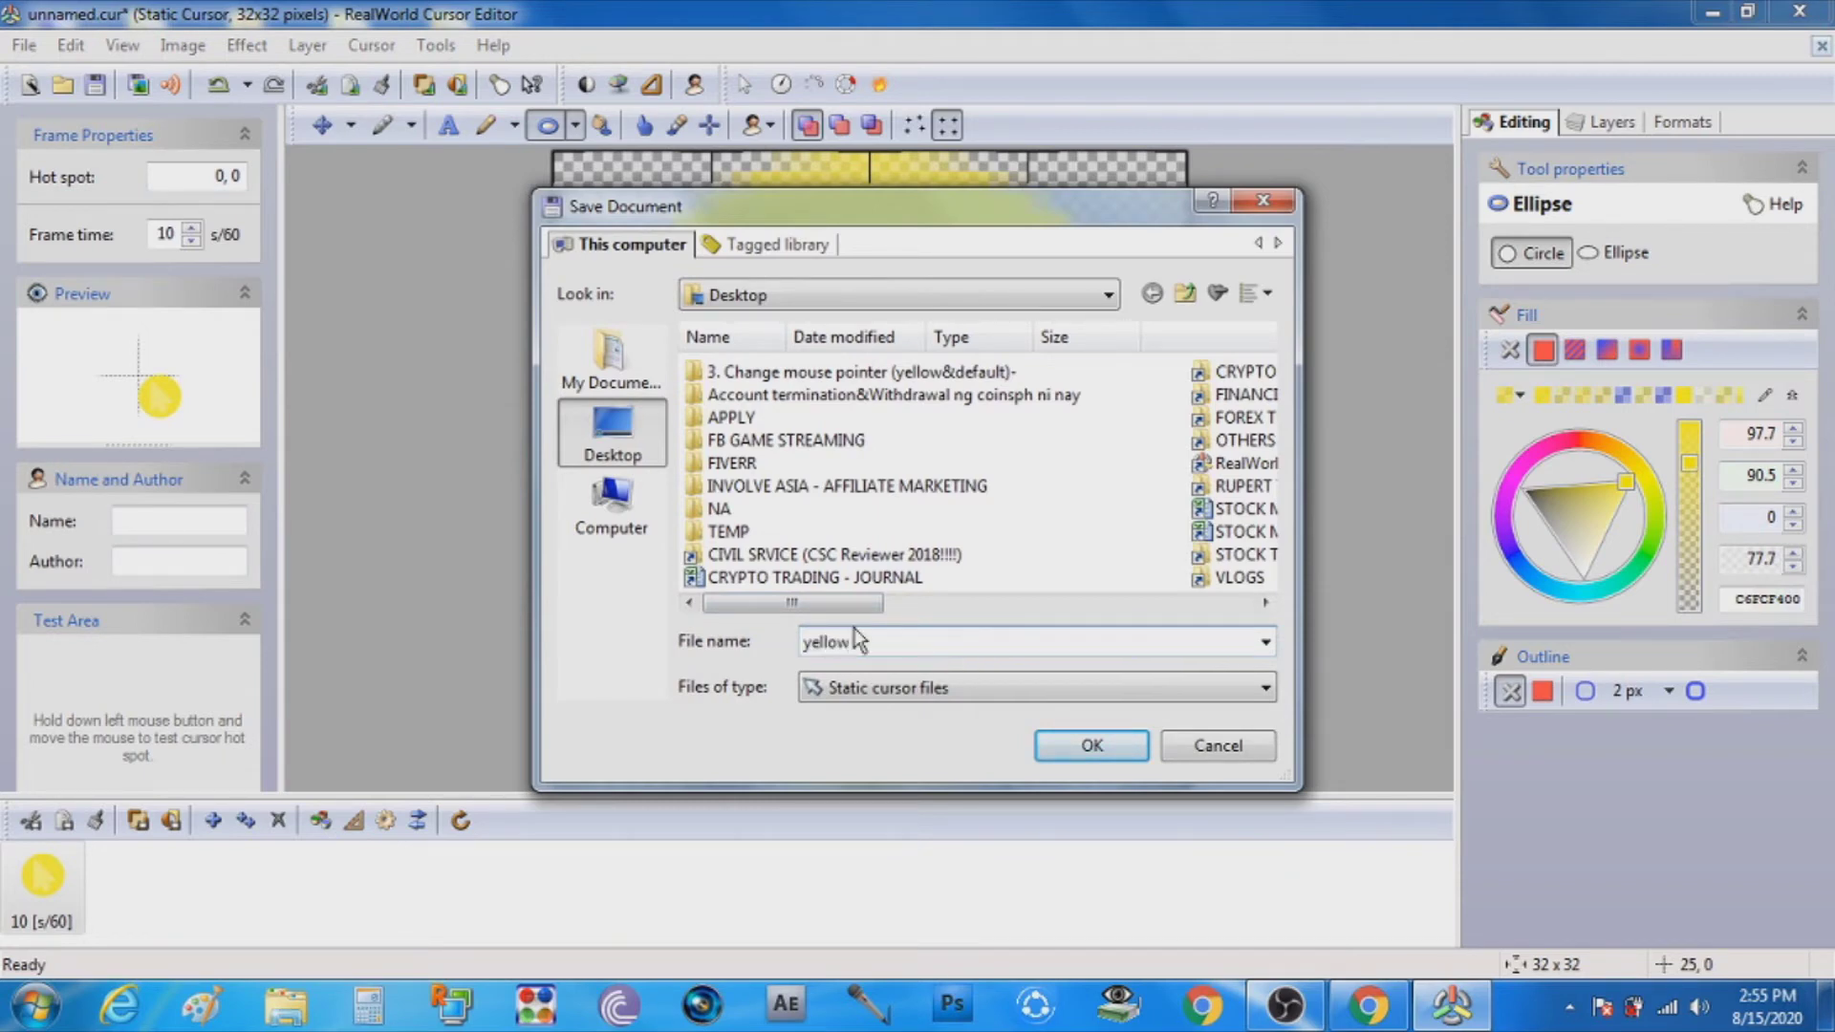
{"action": "left_click", "coordinate": [1058, 744]}
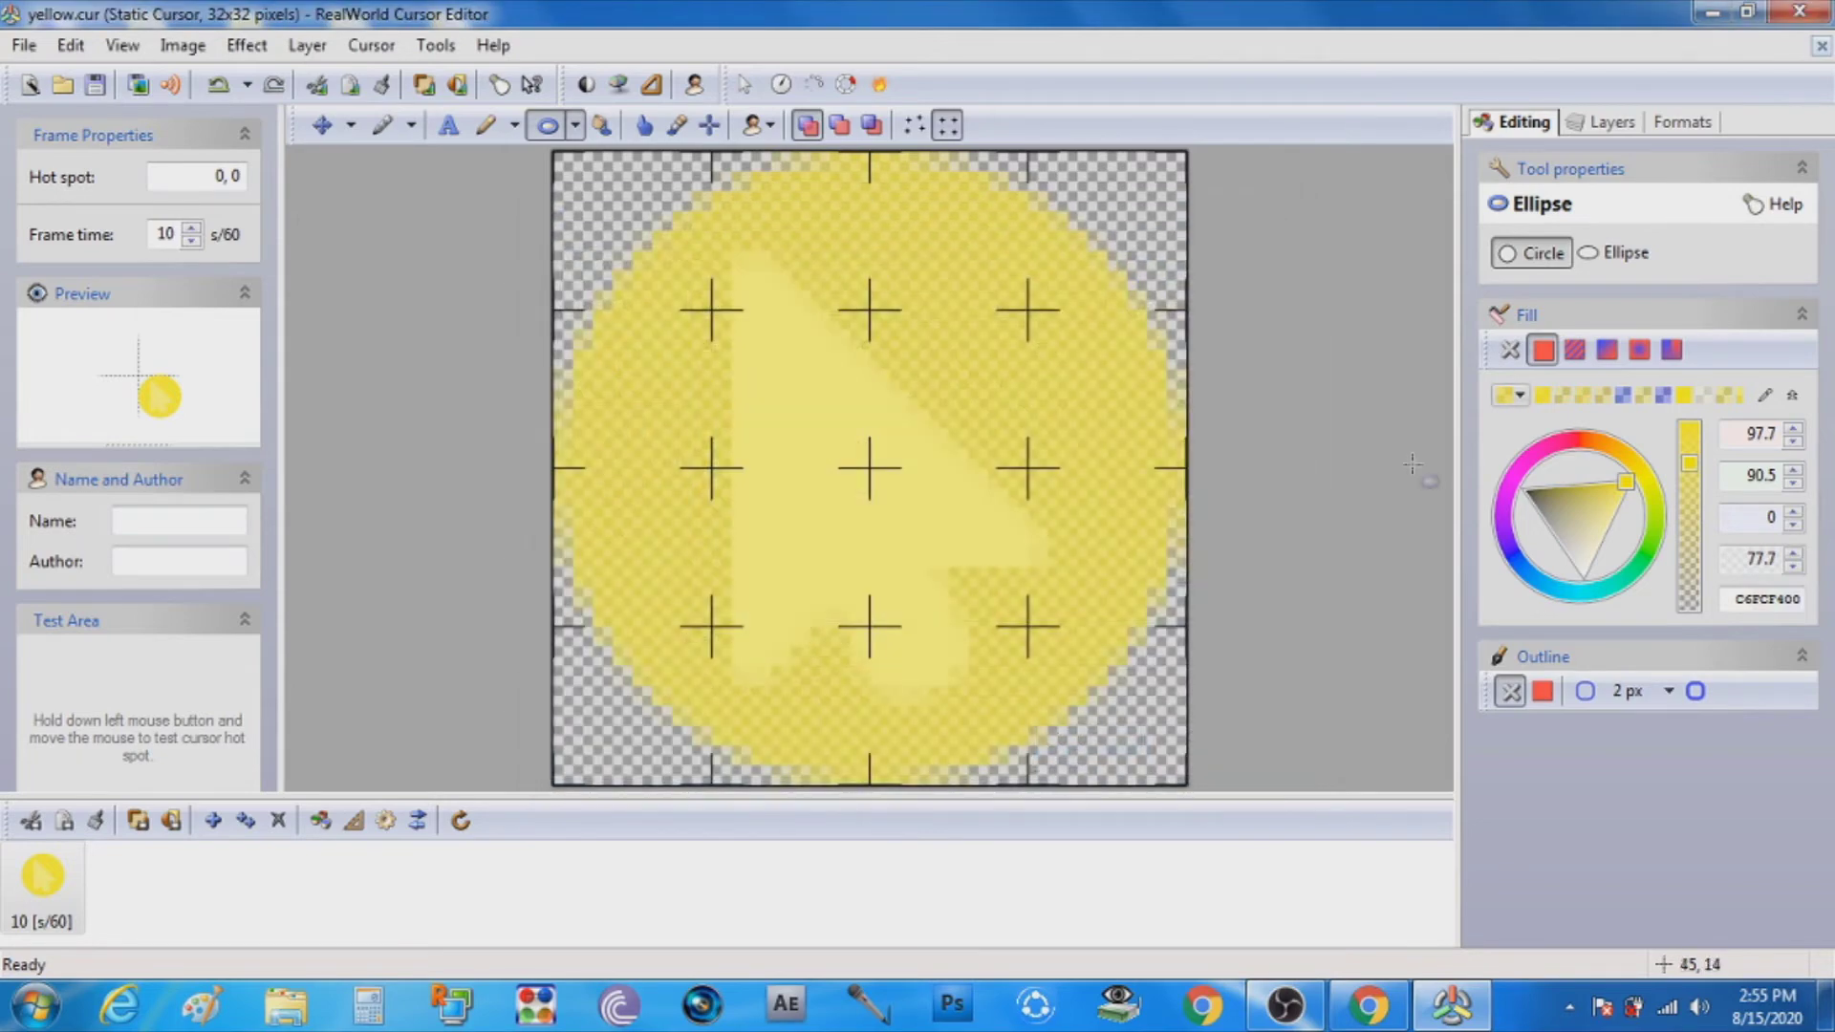
{"action": "left_click", "coordinate": [1709, 12]}
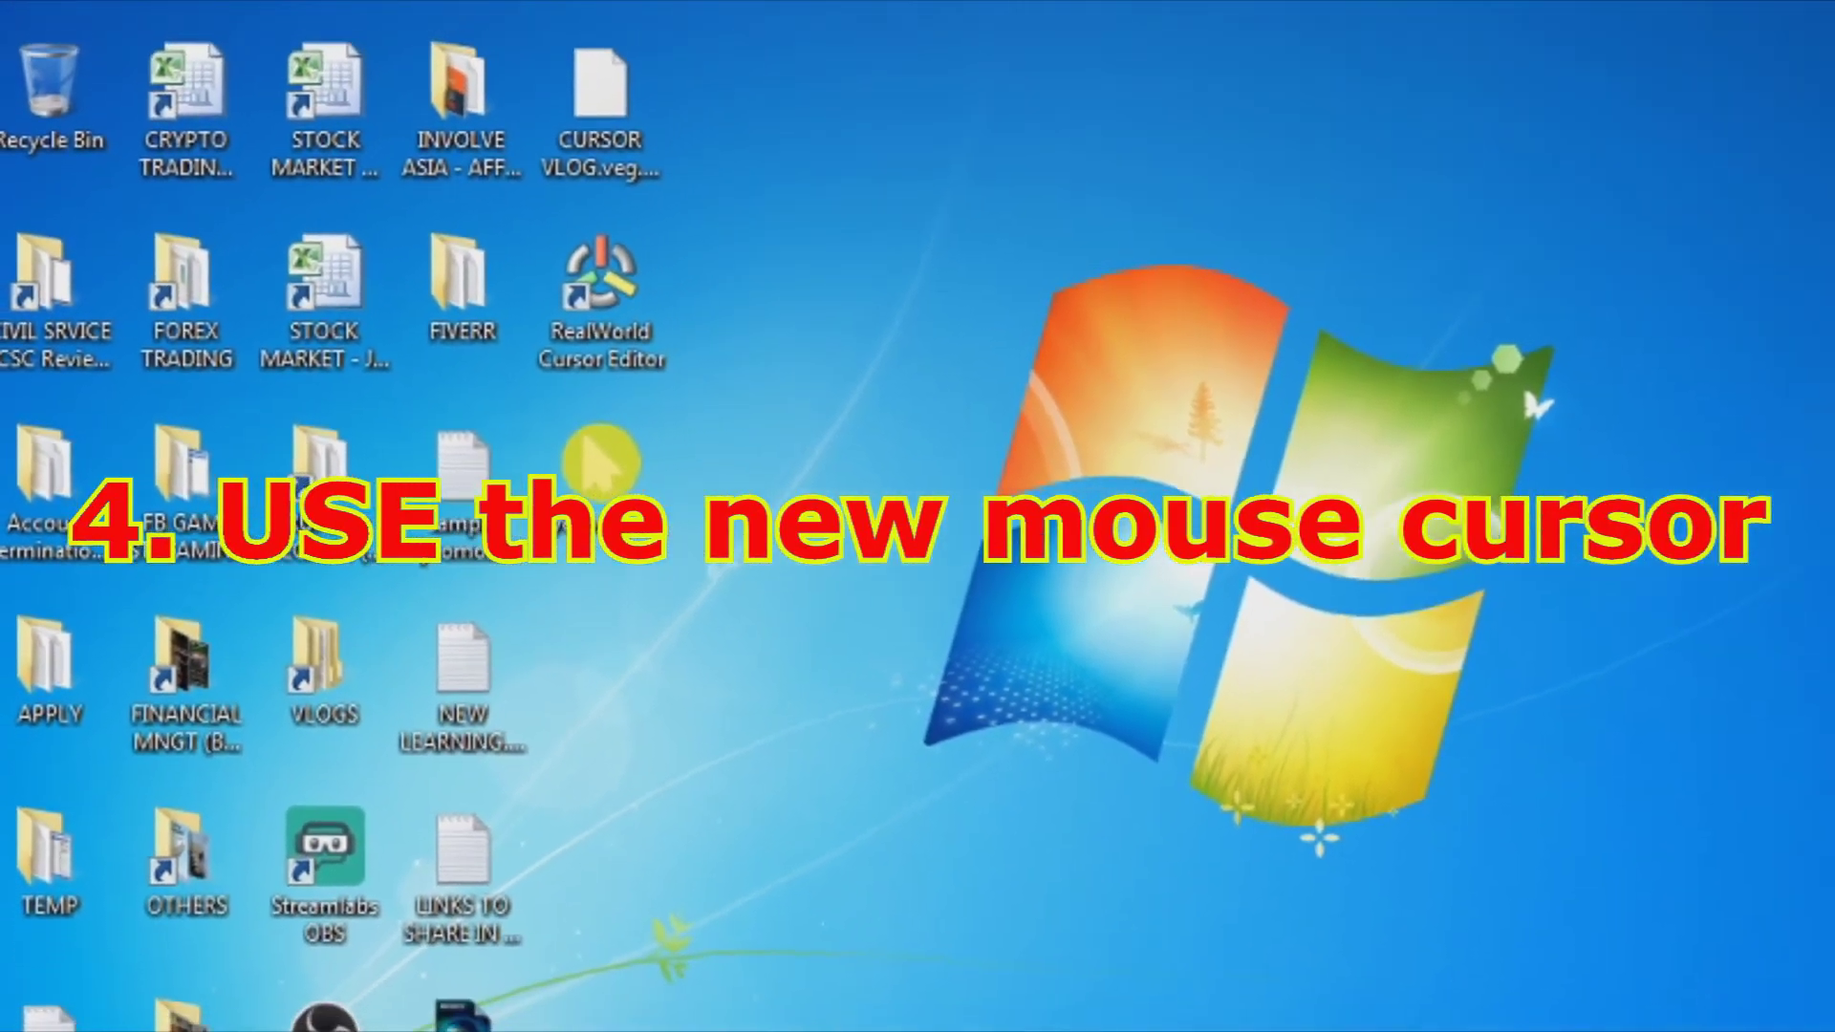
Search Windows for mouse and open the pointer settings of Mouse Properties.
{"action": "left_click", "coordinate": [34, 1029]}
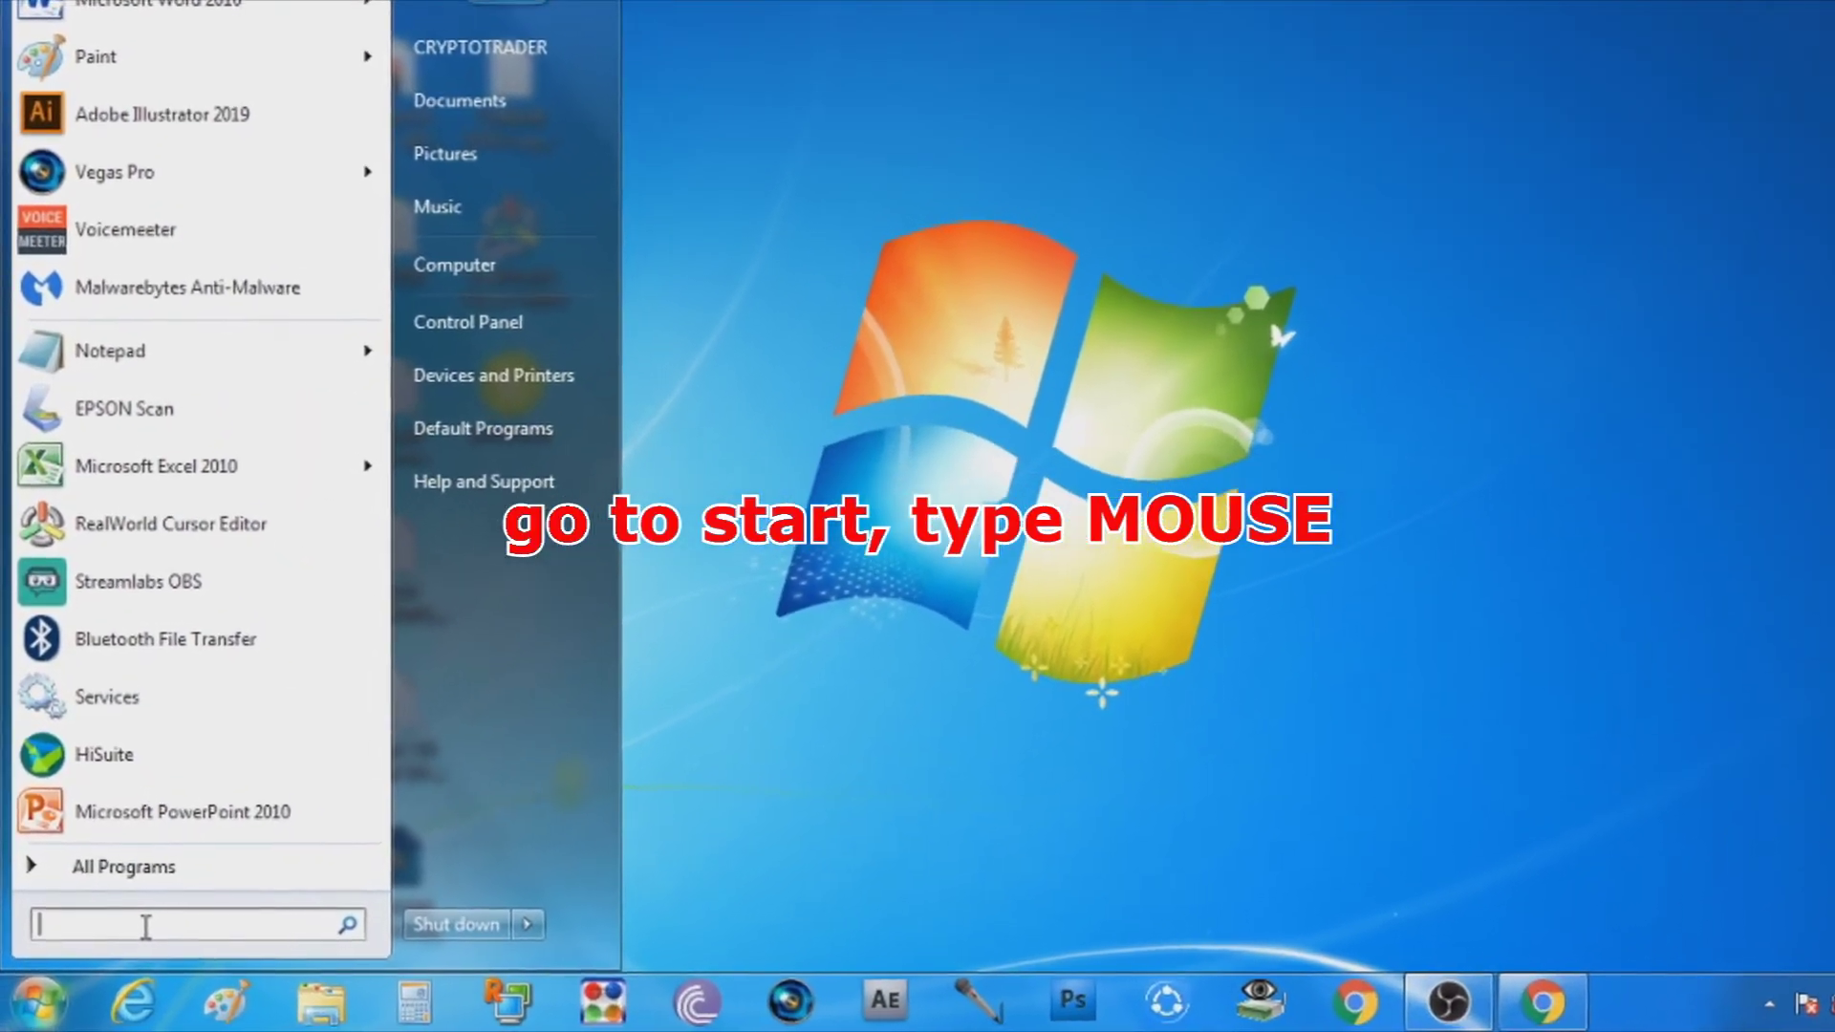
{"action": "type", "text": "mo"}
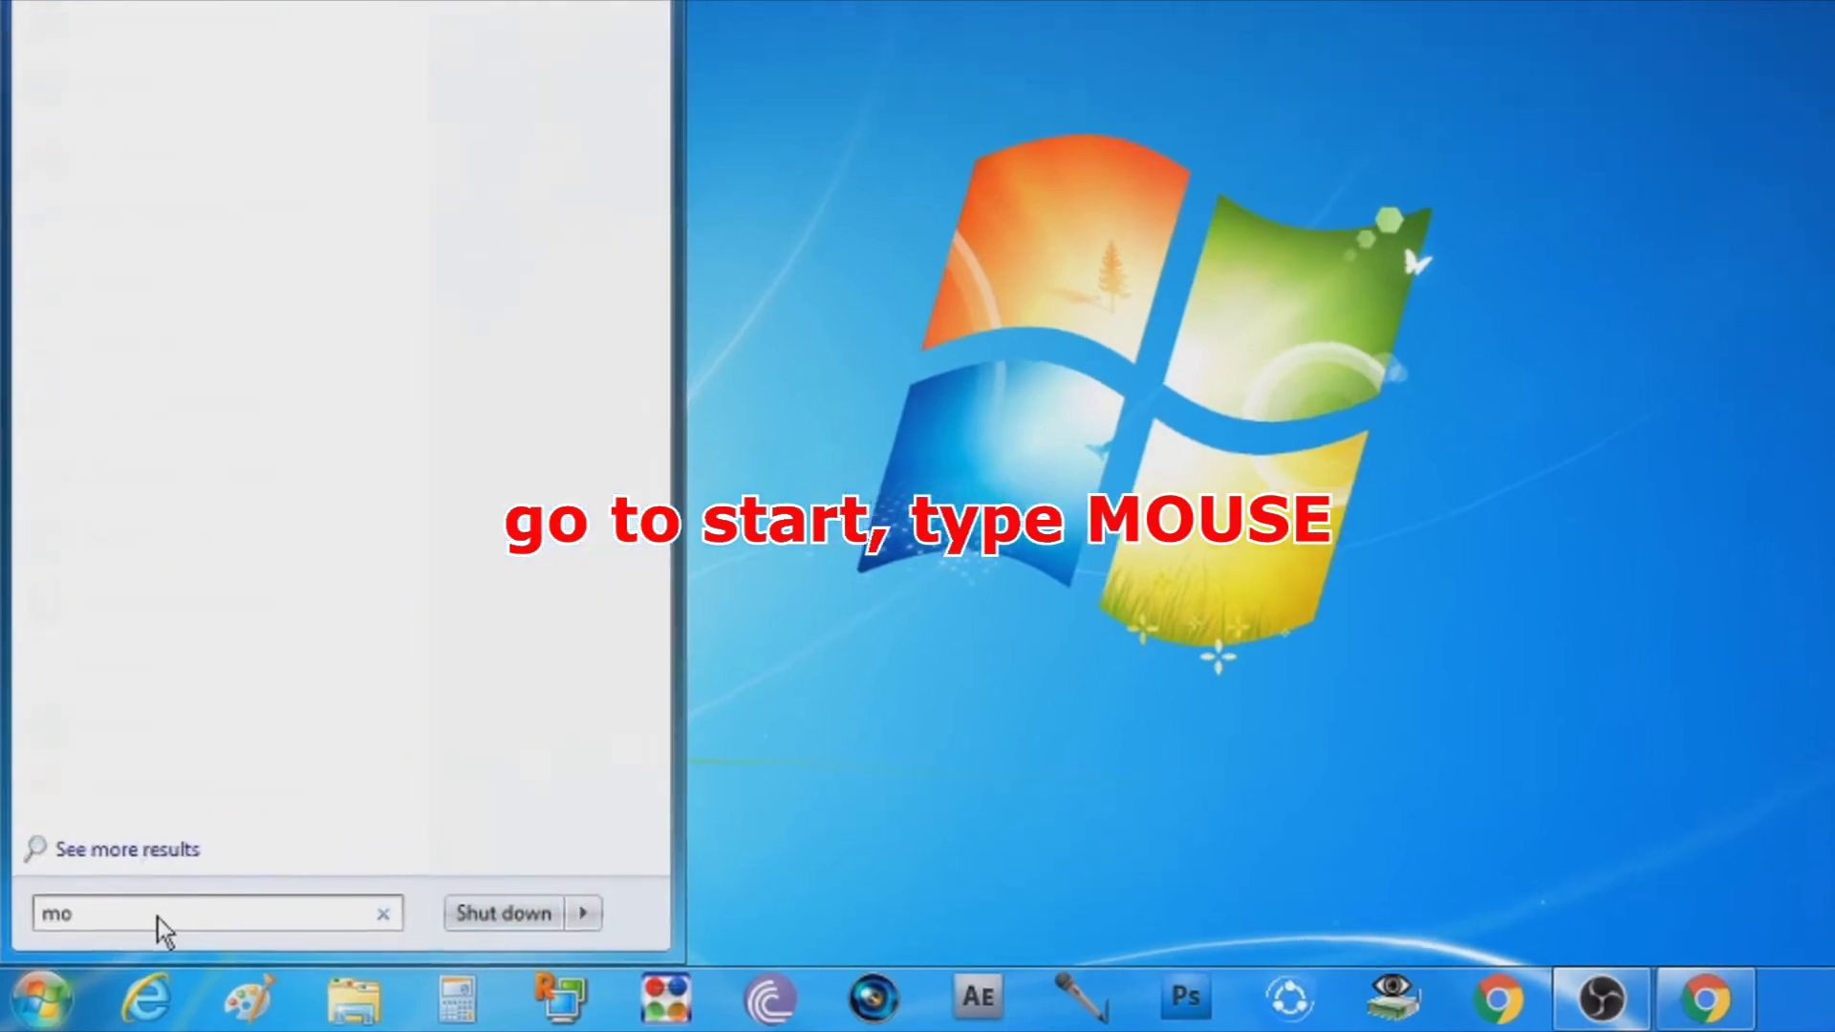
{"action": "type", "text": "use"}
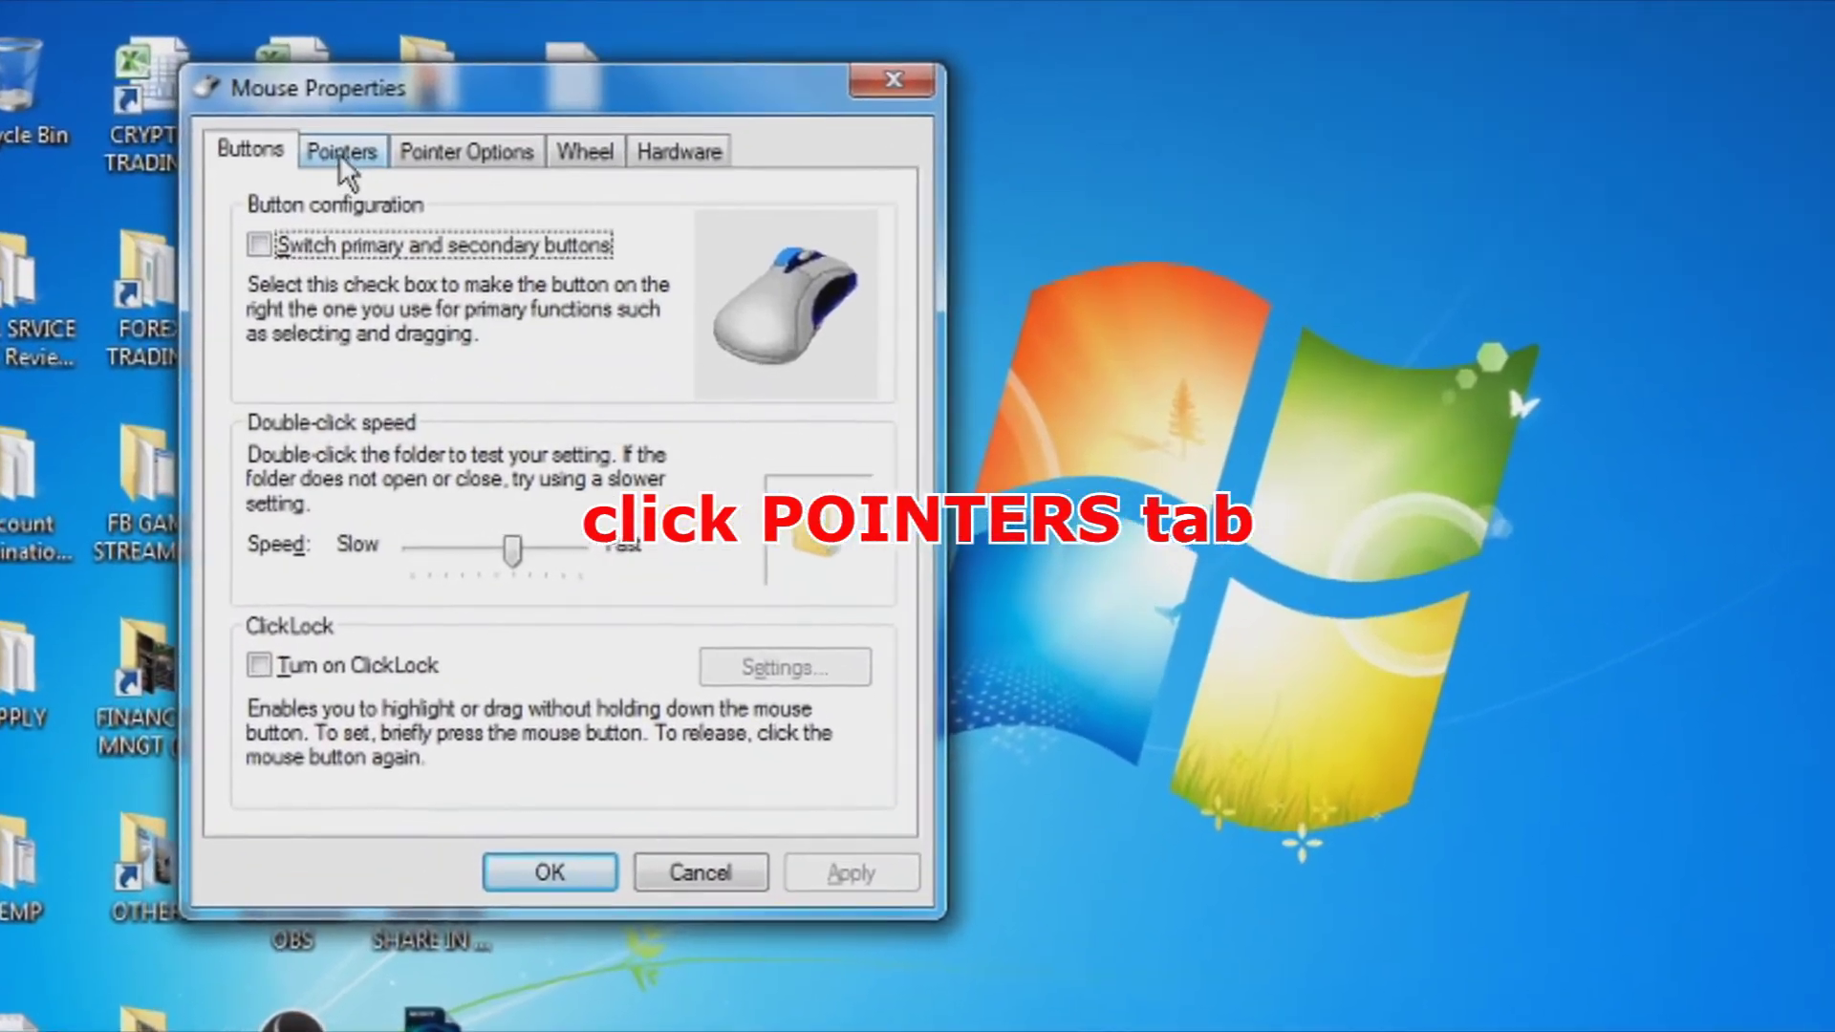
{"action": "left_click", "coordinate": [293, 229]}
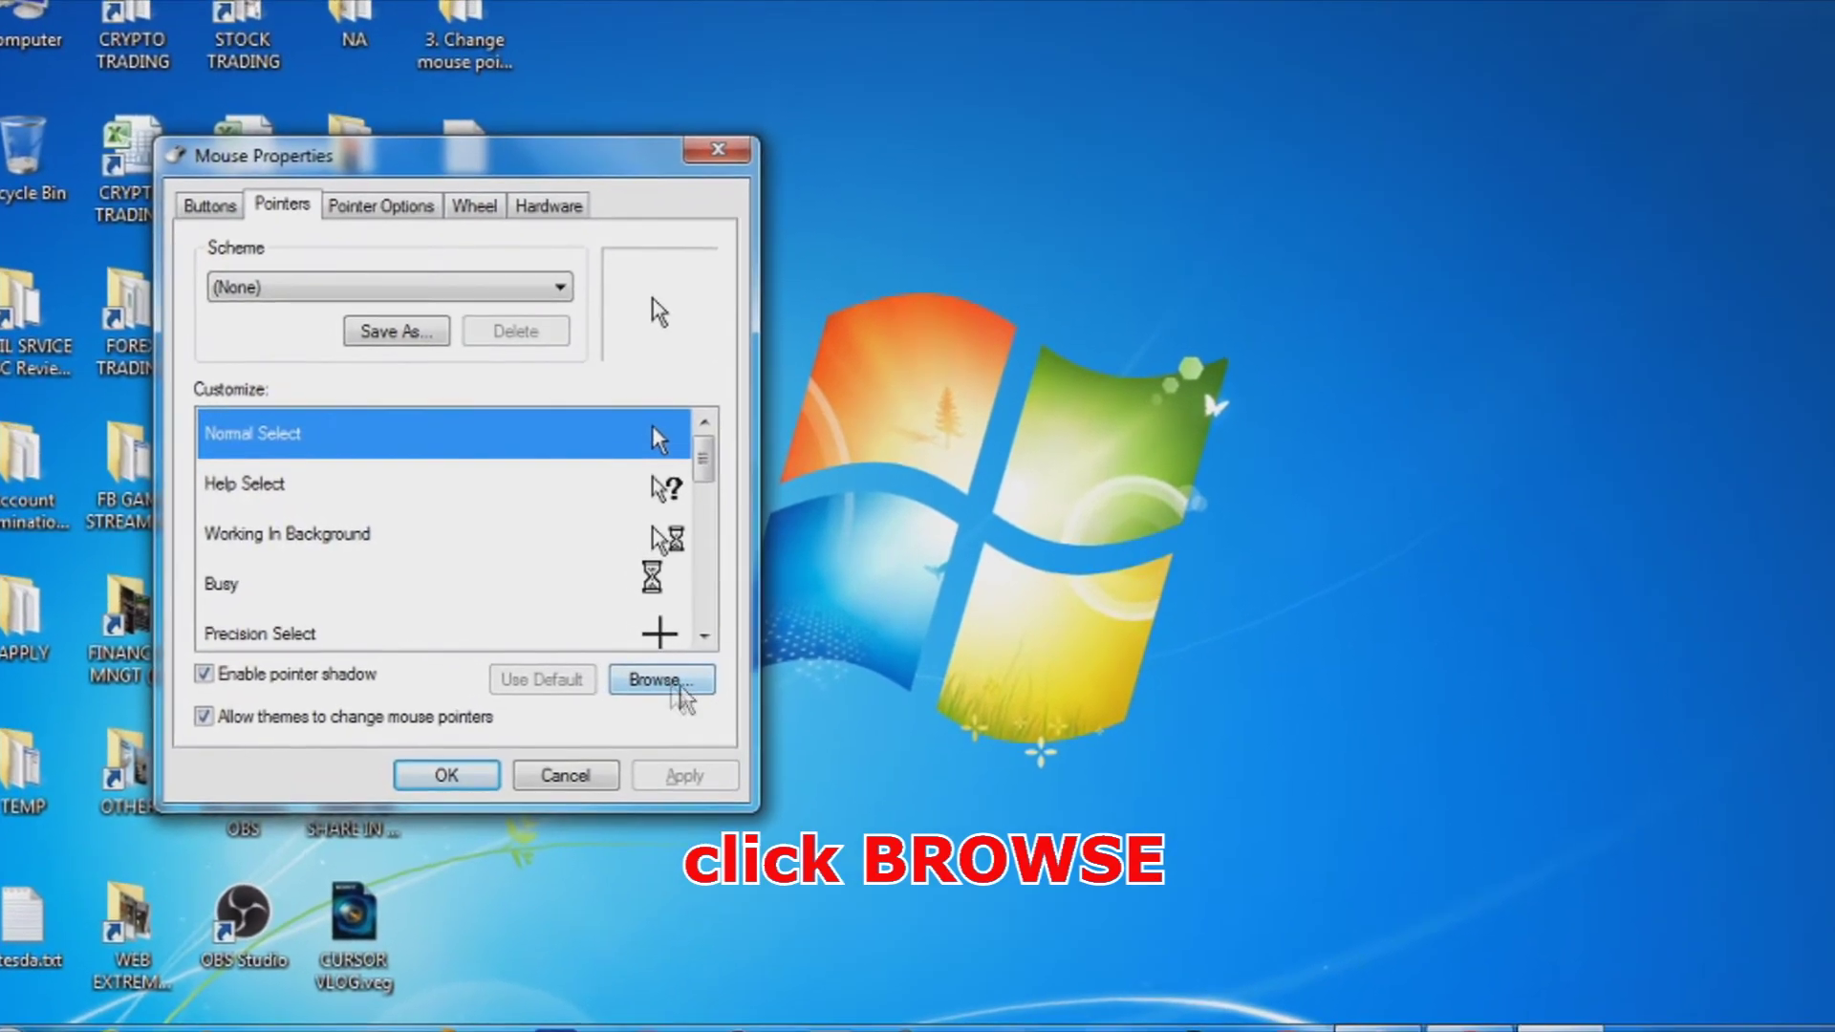
Assign yellow.cur from the Desktop to the Normal Select pointer, apply the change and close Mouse Properties.
{"action": "left_click", "coordinate": [680, 674]}
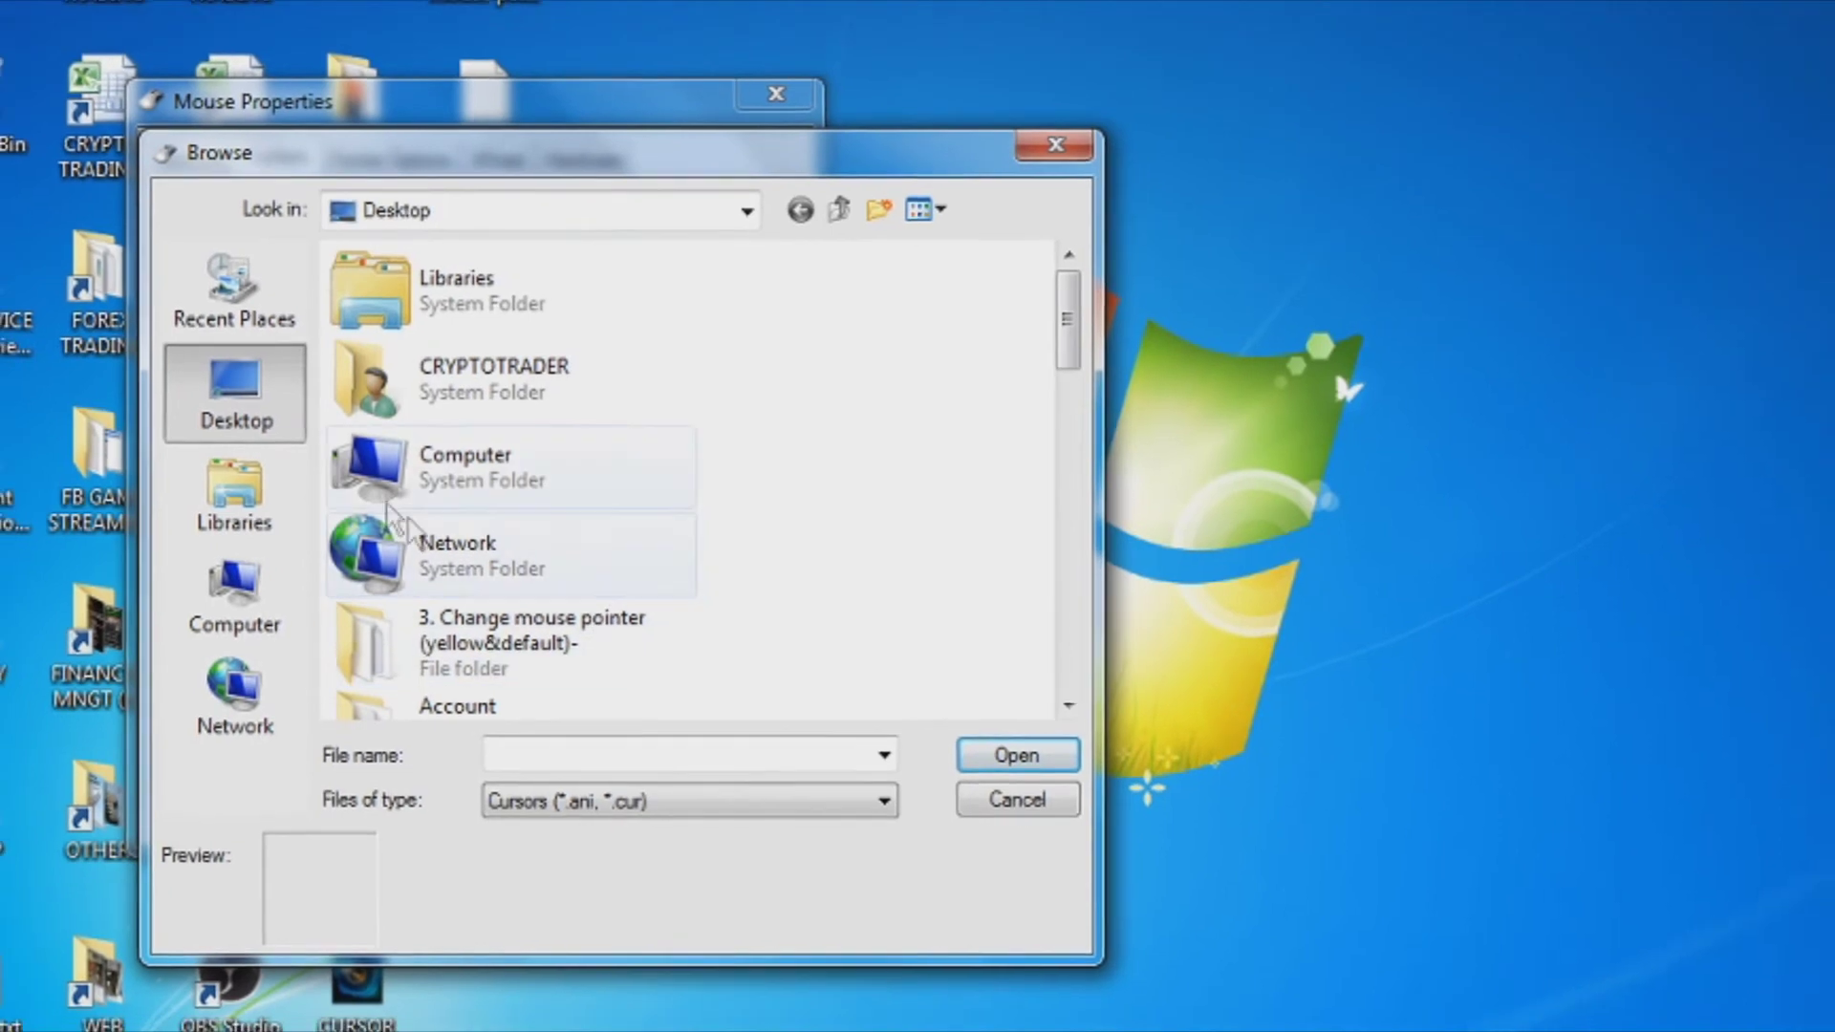
{"action": "left_click", "coordinate": [517, 728]}
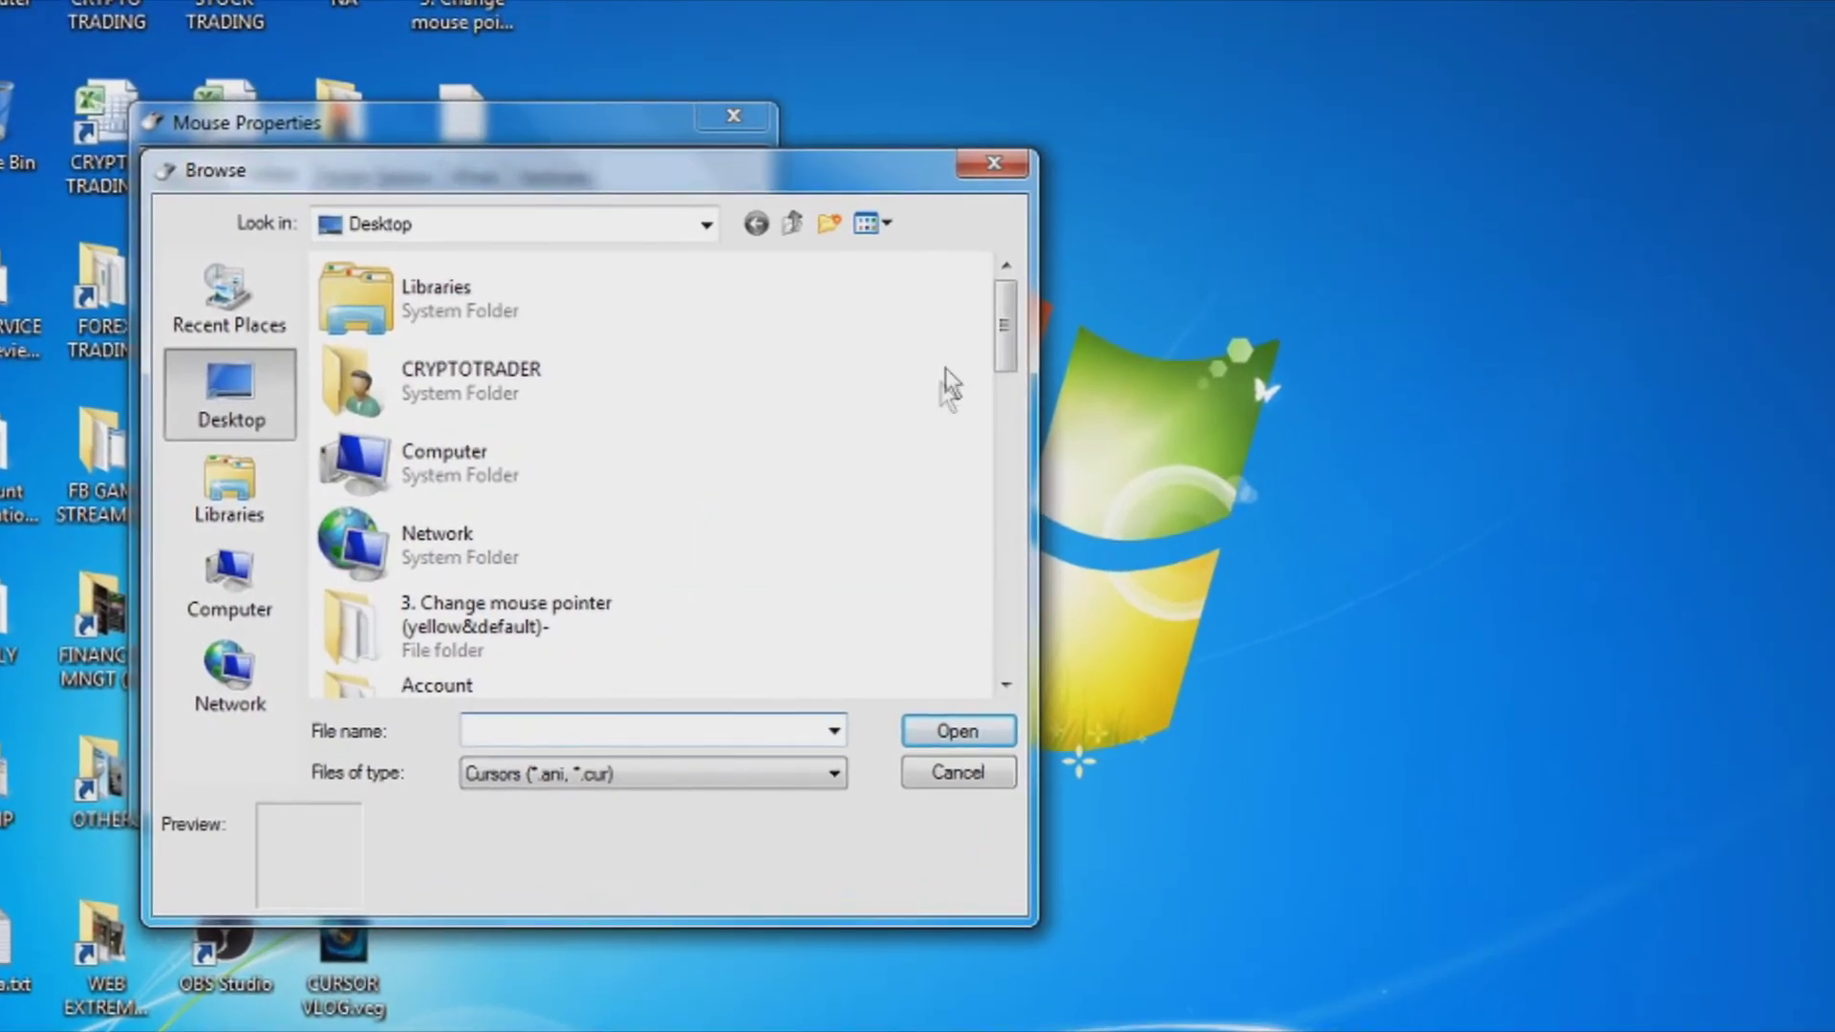
{"action": "left_click_drag", "start_coordinate": [945, 344], "coordinate": [957, 455]}
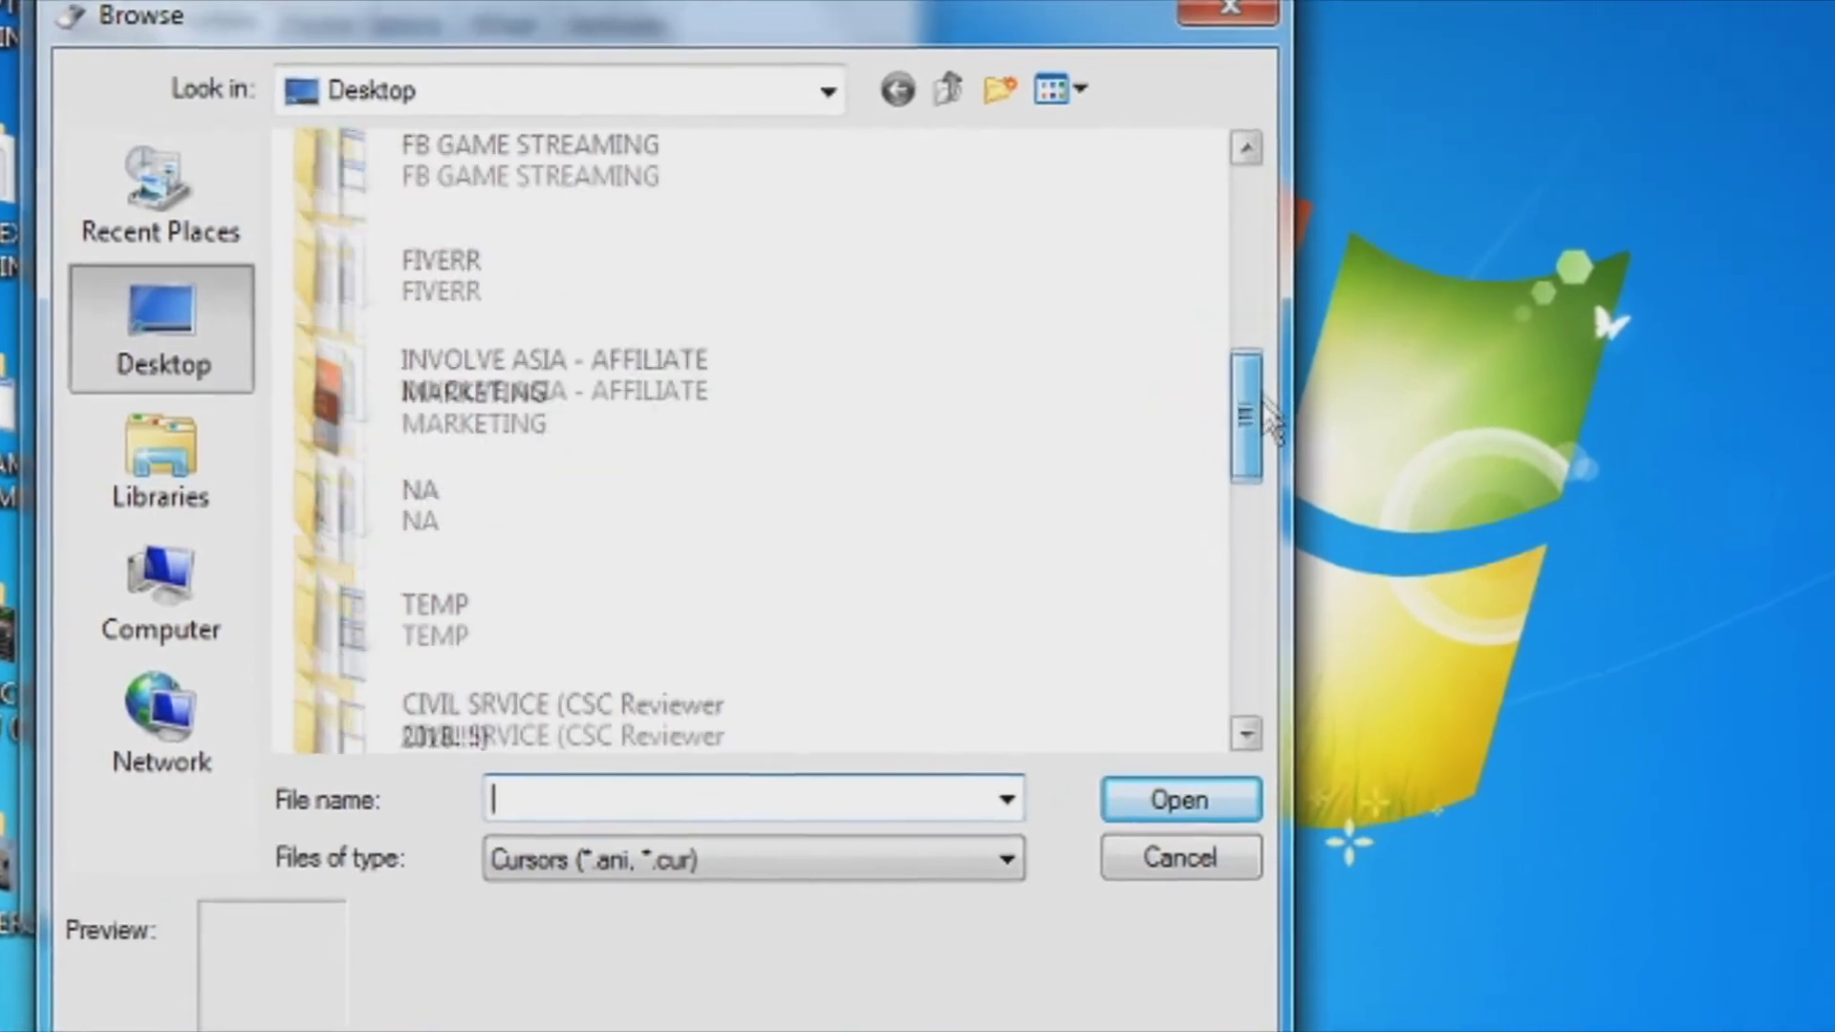
{"action": "left_click_drag", "start_coordinate": [1271, 416], "coordinate": [1284, 695]}
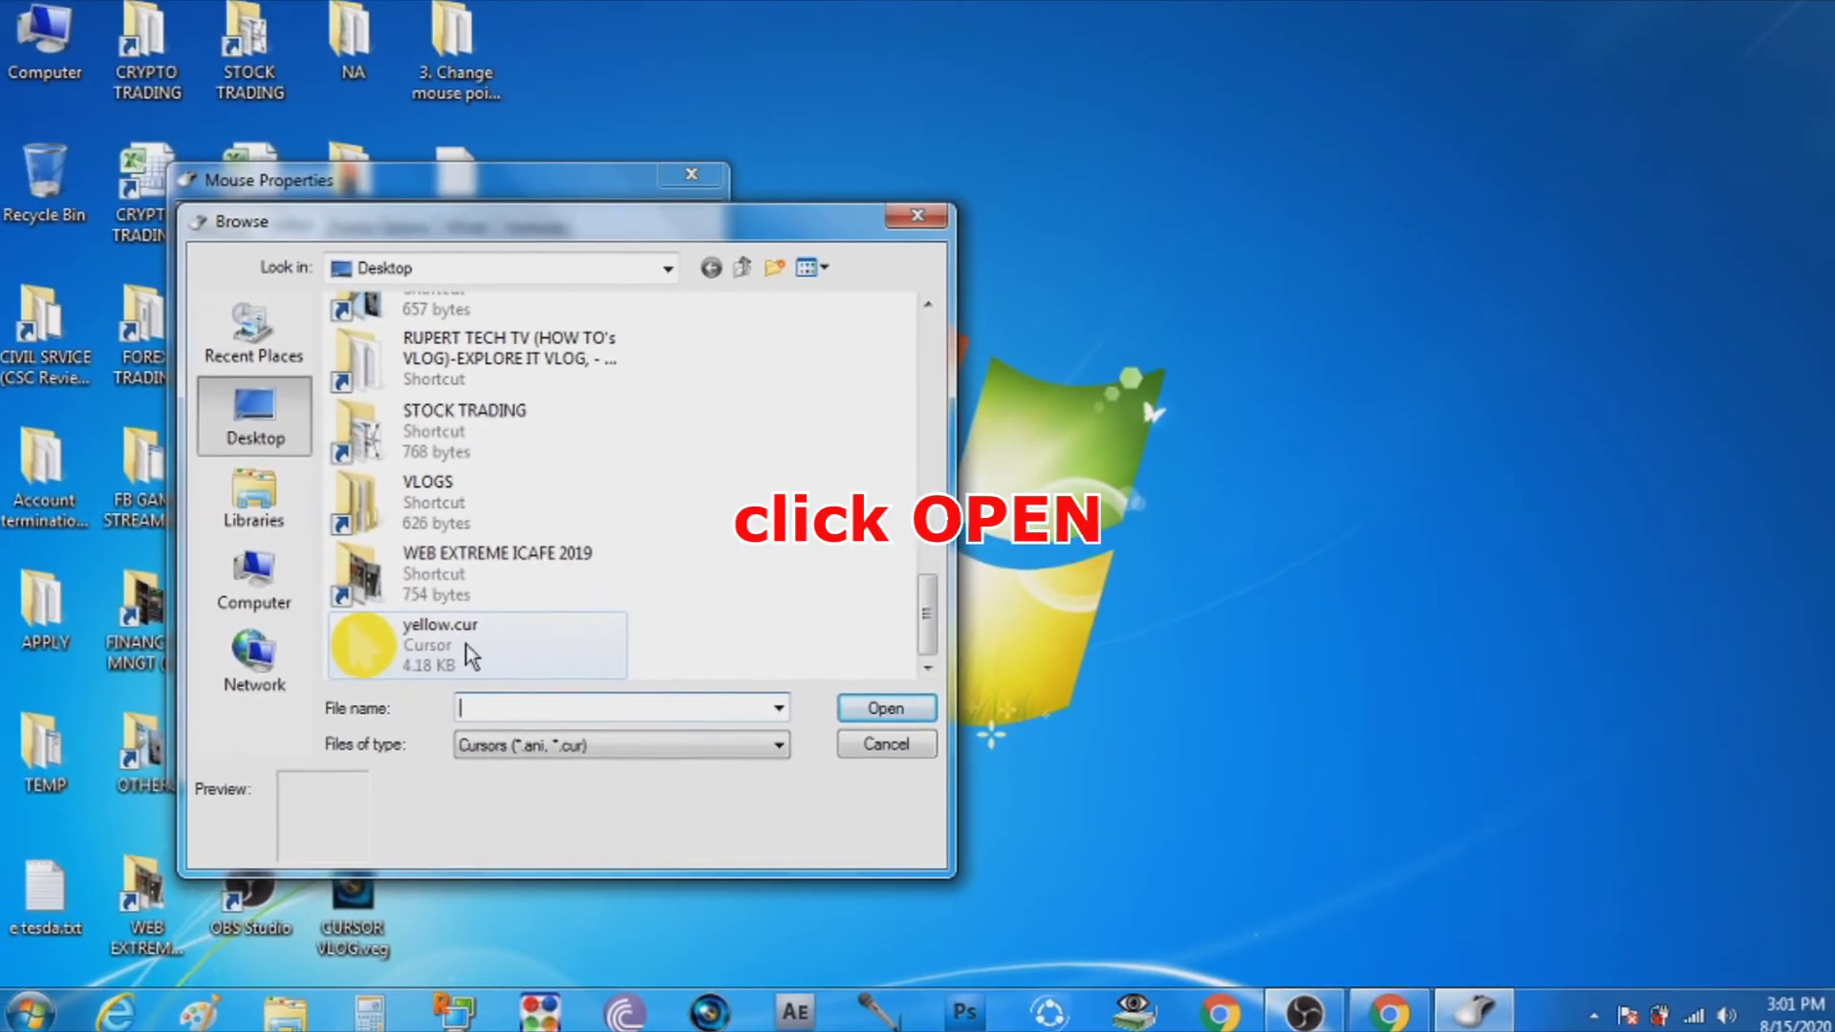
{"action": "left_click", "coordinate": [502, 652]}
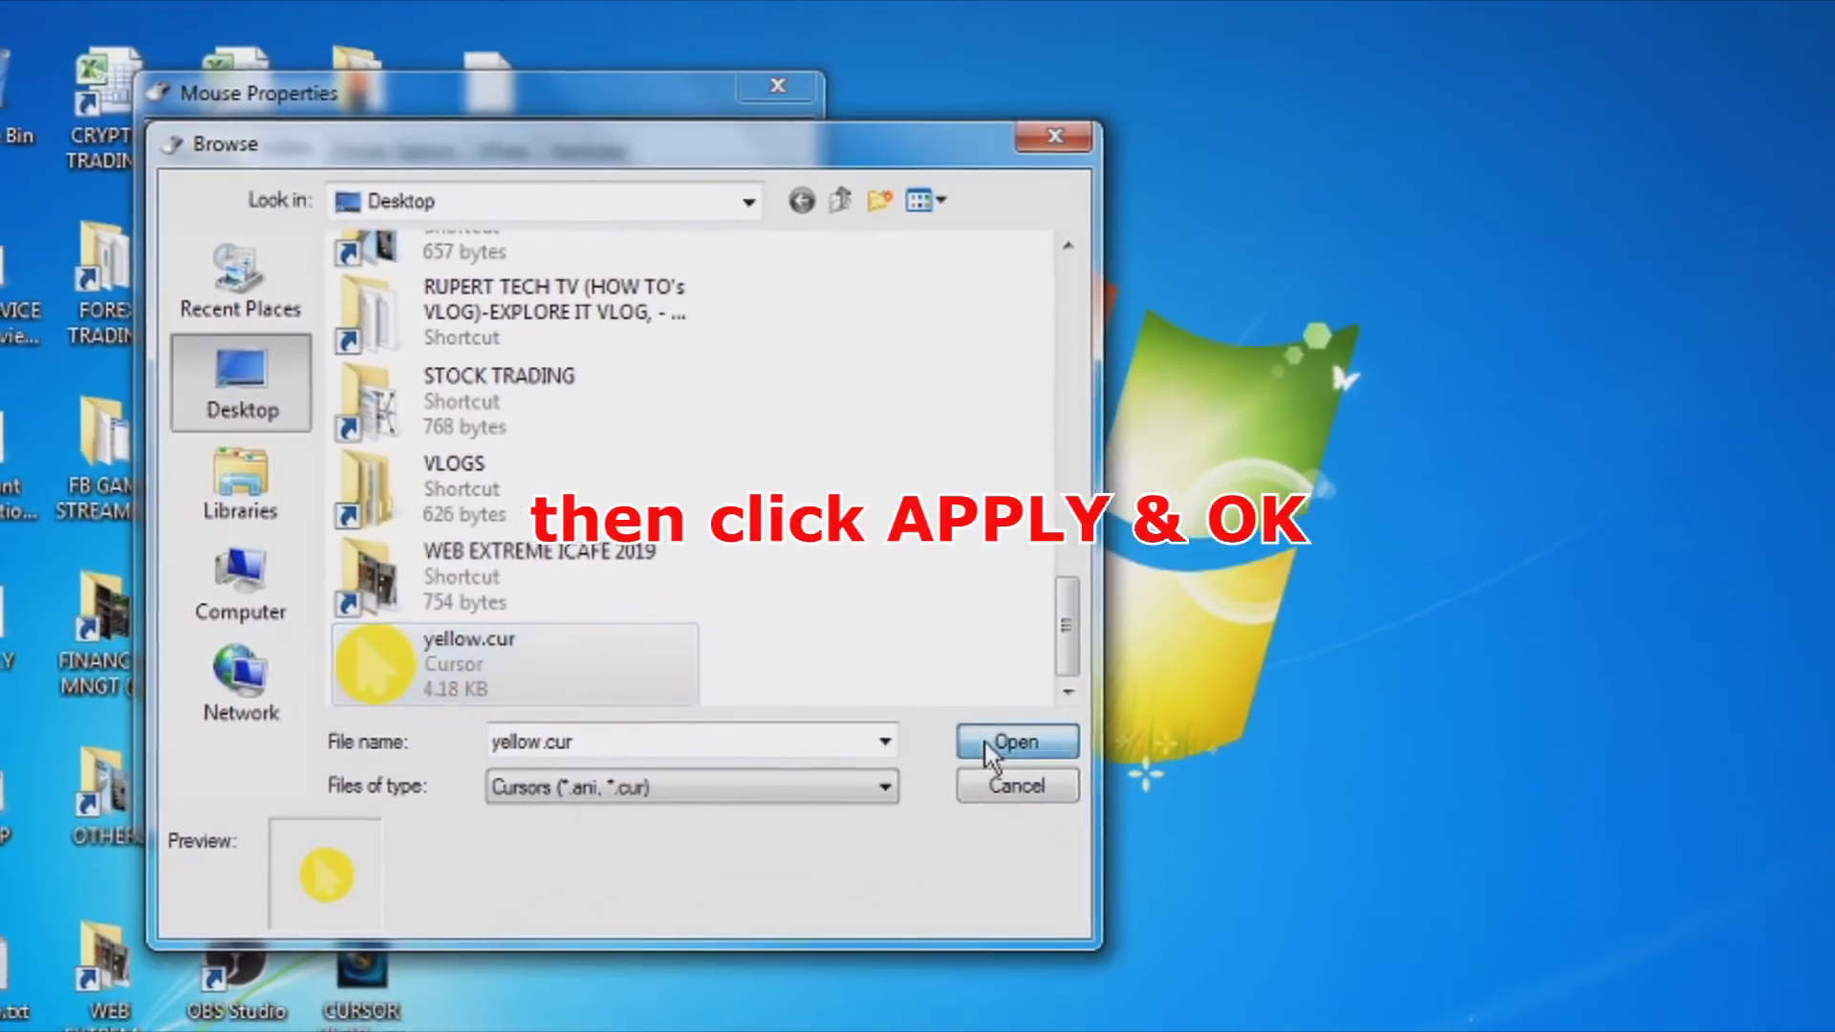
{"action": "left_click", "coordinate": [986, 744]}
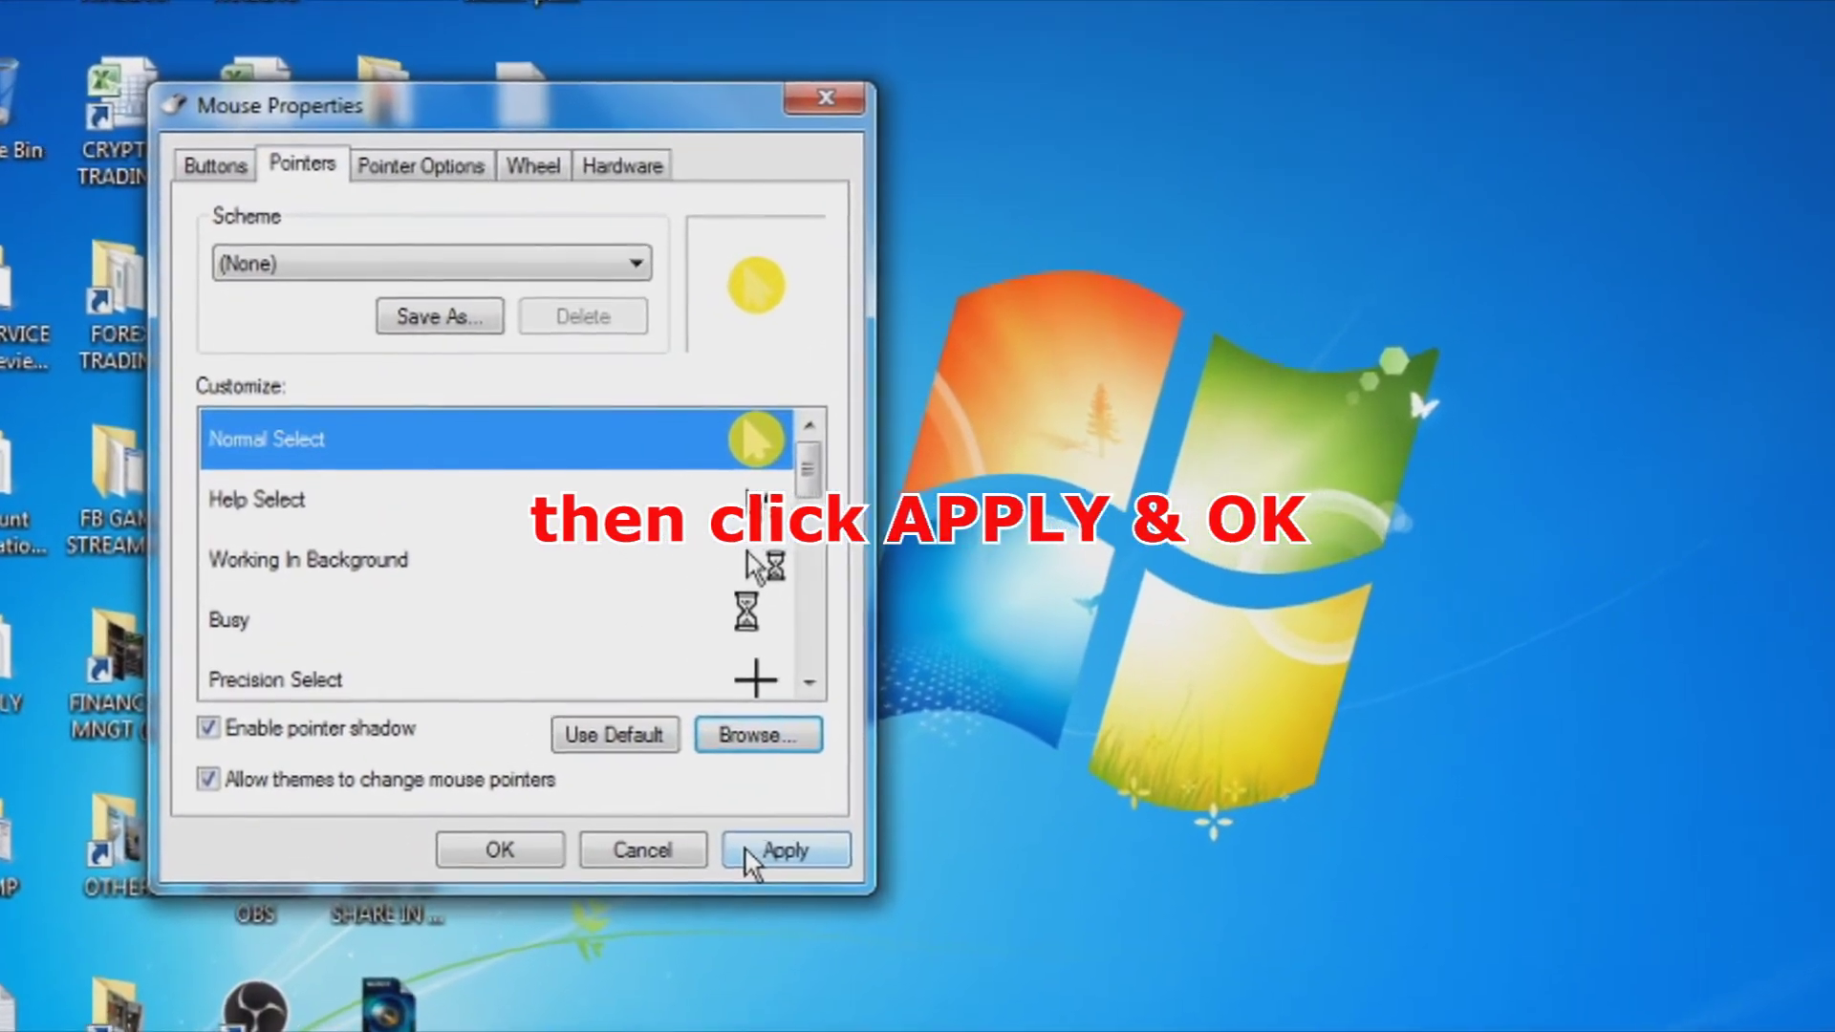
{"action": "left_click", "coordinate": [751, 852]}
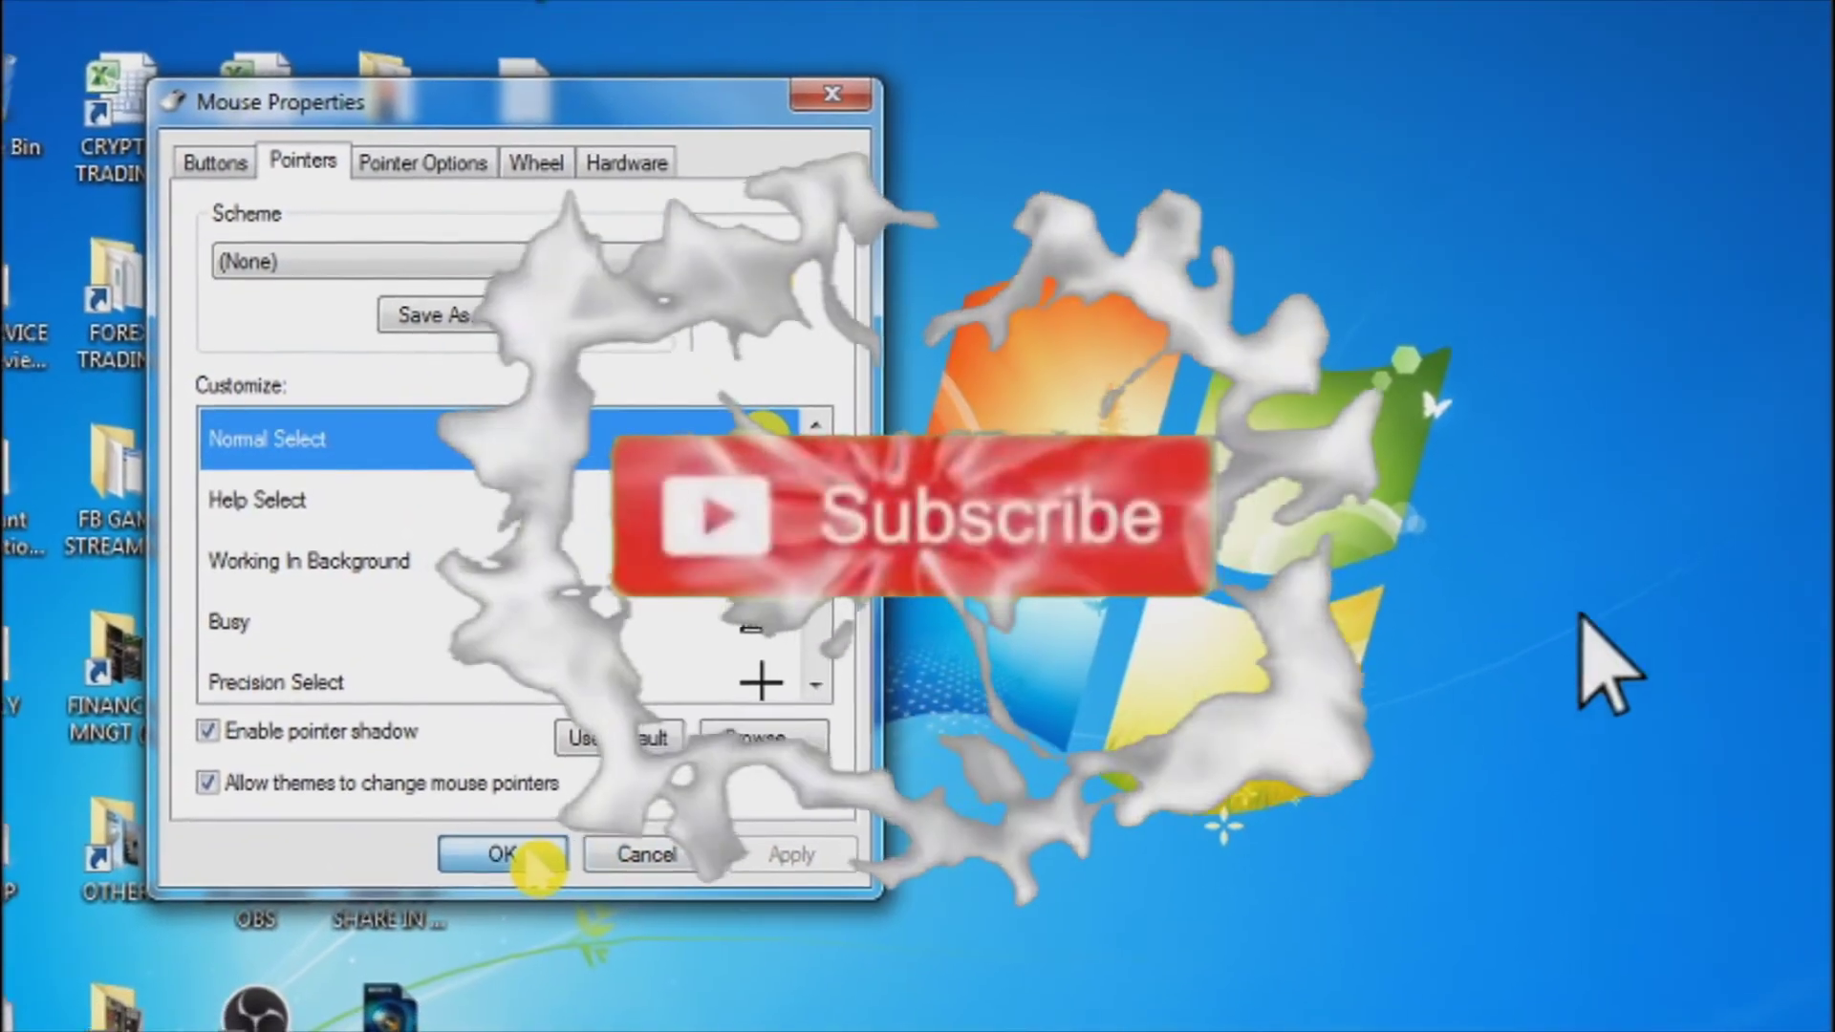
{"action": "left_click", "coordinate": [525, 853]}
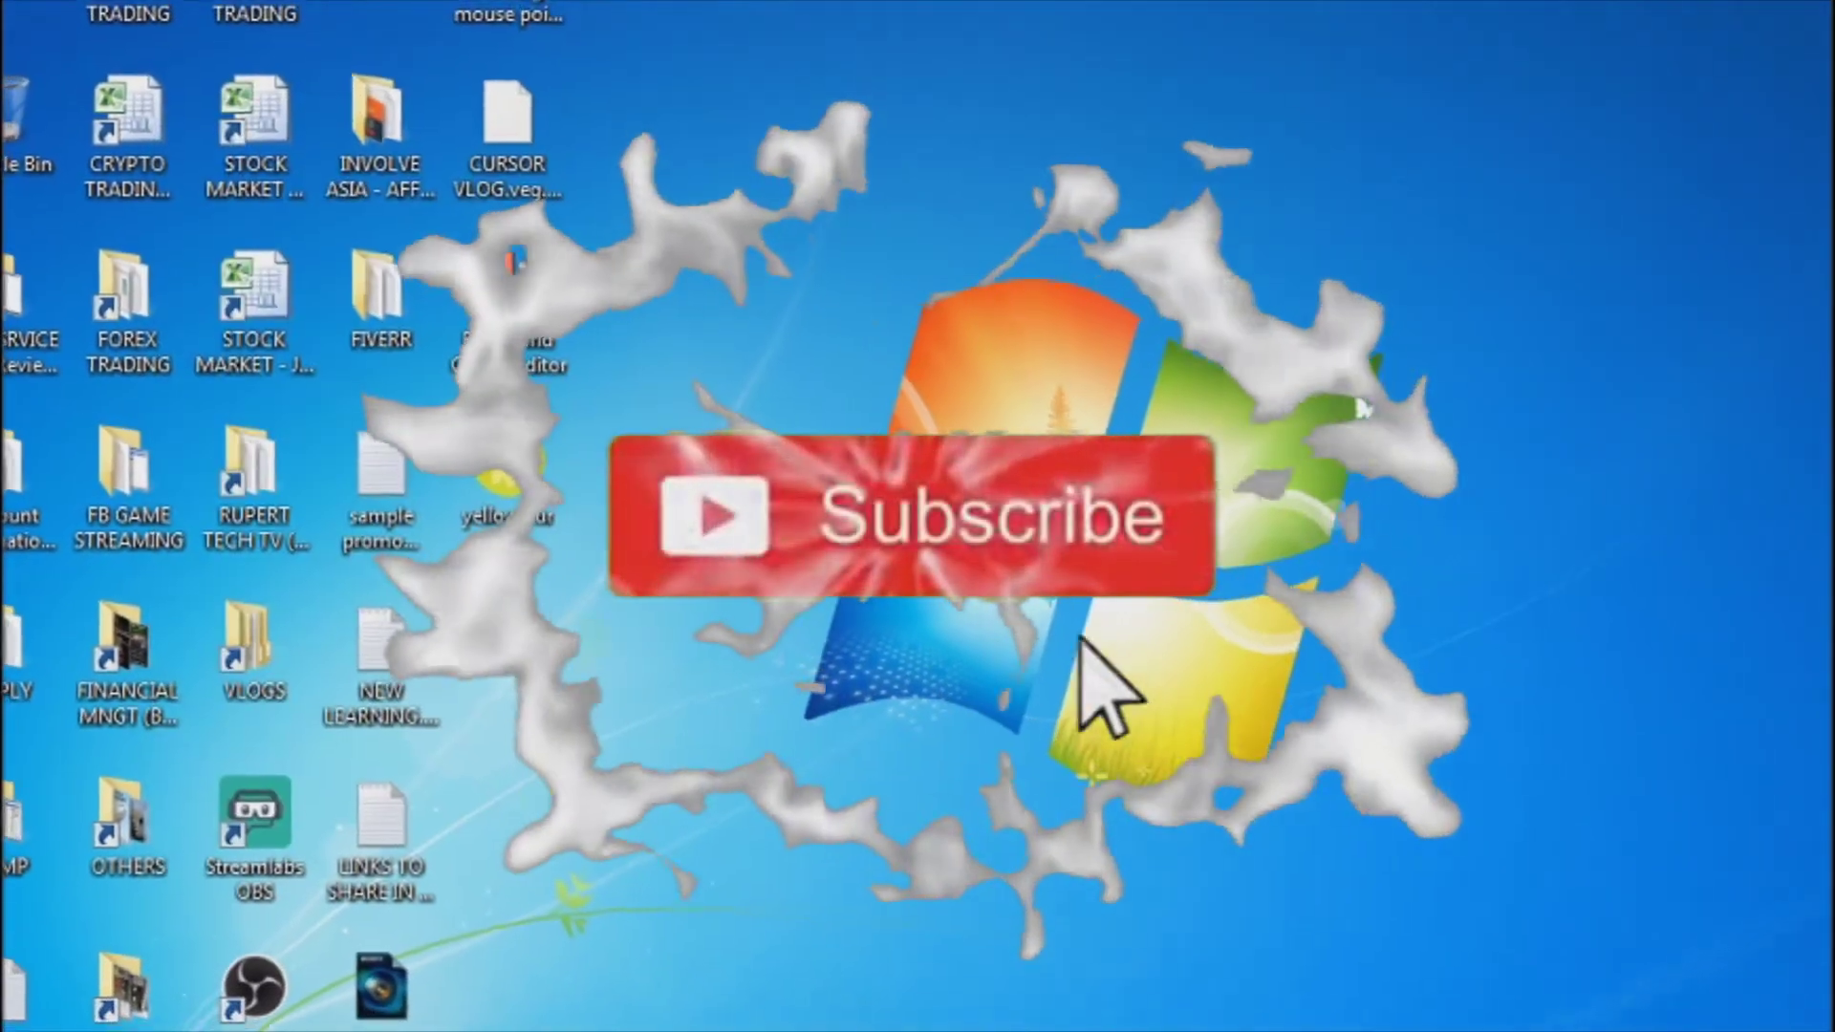